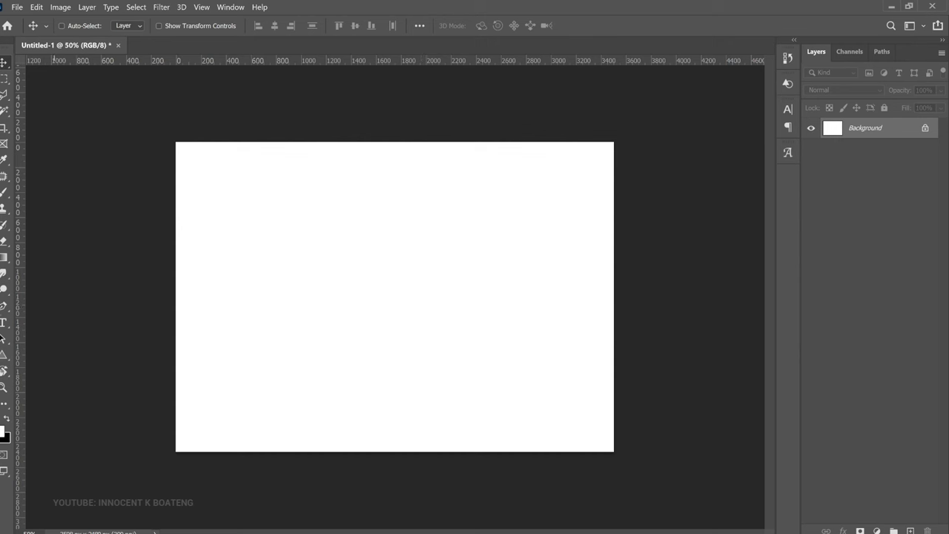
- Activate the Custom Shape tool and browse the Leaf Trees, Boats and Flowers preset groups
{"action": "left_click", "coordinate": [4, 354]}
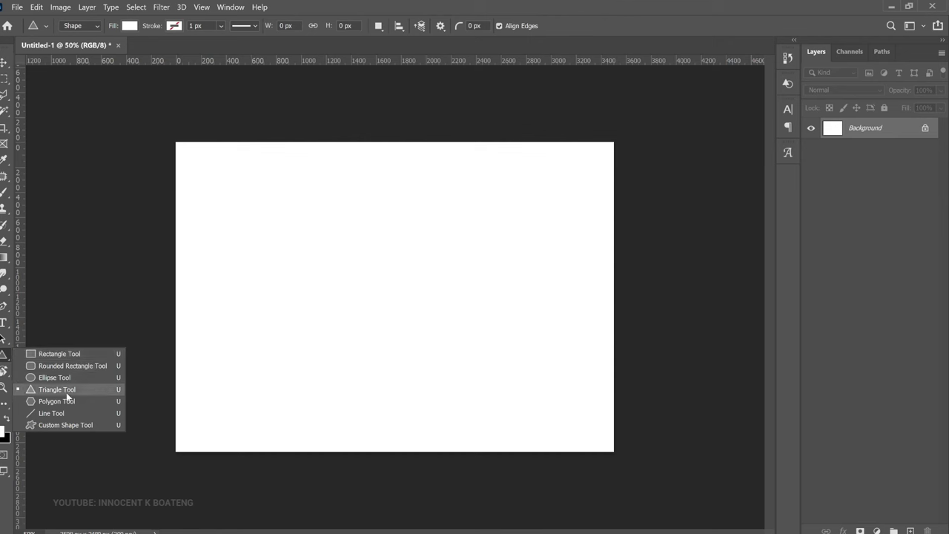
{"action": "left_click", "coordinate": [73, 424]}
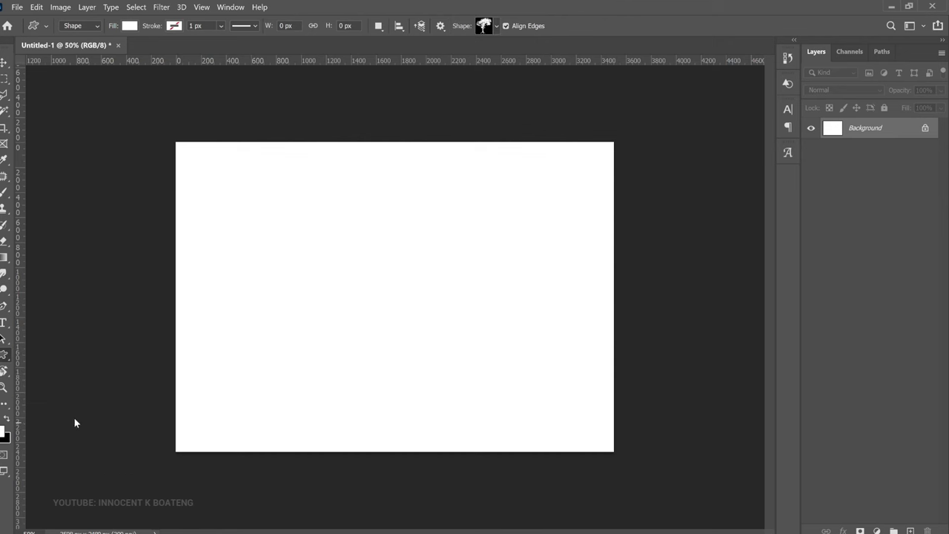
{"action": "left_click", "coordinate": [495, 26]}
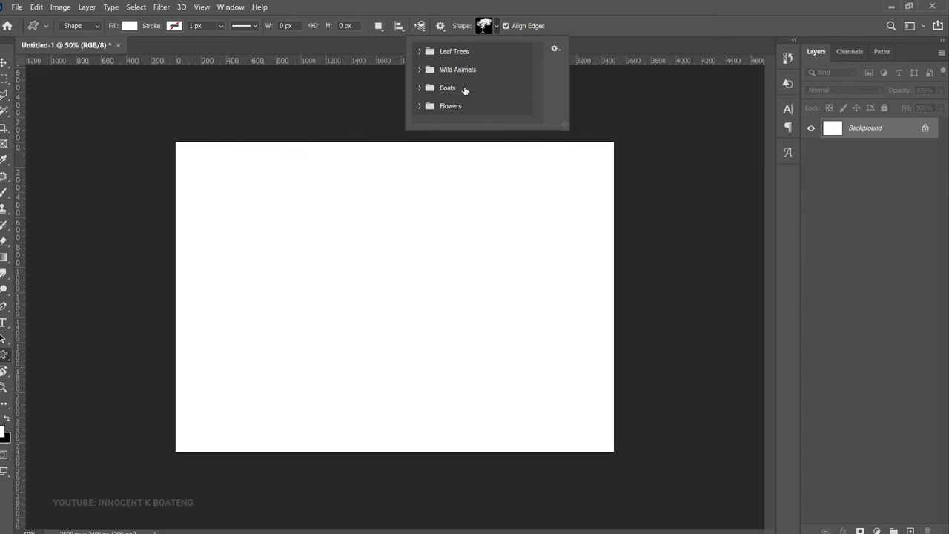
{"action": "left_click", "coordinate": [421, 51]}
{"action": "scroll", "coordinate": [424, 56], "scroll_direction": "down", "scroll_amount": 2}
{"action": "scroll", "coordinate": [426, 58], "scroll_direction": "up", "scroll_amount": 2}
{"action": "left_click", "coordinate": [424, 53]}
{"action": "left_click", "coordinate": [421, 87]}
{"action": "left_click", "coordinate": [421, 88]}
{"action": "left_click", "coordinate": [419, 108]}
{"action": "left_click", "coordinate": [419, 108]}
{"action": "left_click", "coordinate": [659, 129]}
- Draw a rounded rectangle about 1660 × 1094 px with a 200 px corner radius near the middle of the canvas
{"action": "right_click", "coordinate": [5, 354]}
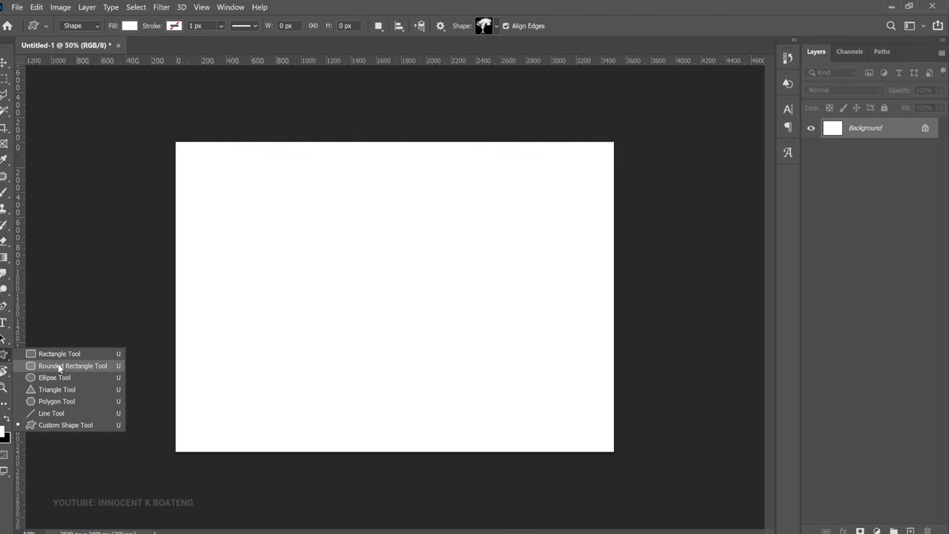
{"action": "left_click", "coordinate": [59, 365]}
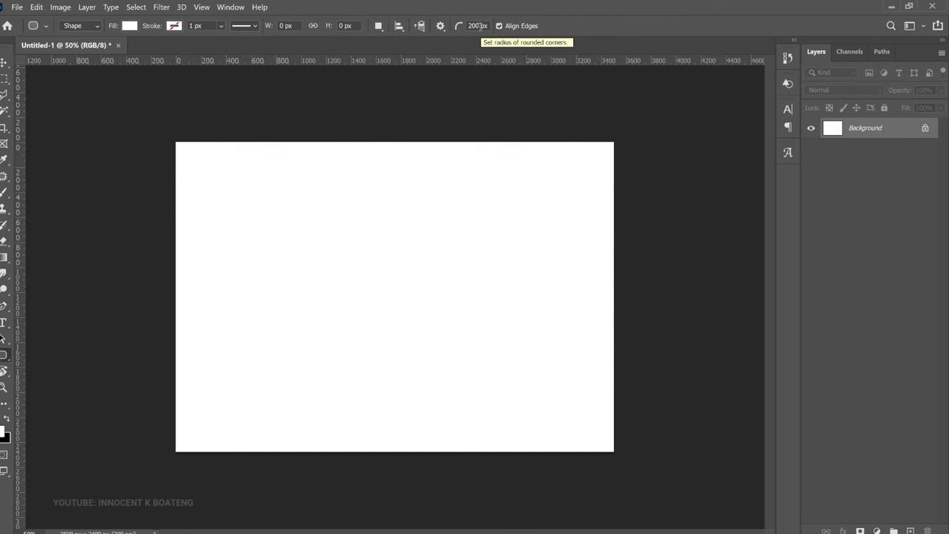
{"action": "left_click_drag", "start_coordinate": [272, 220], "coordinate": [482, 357]}
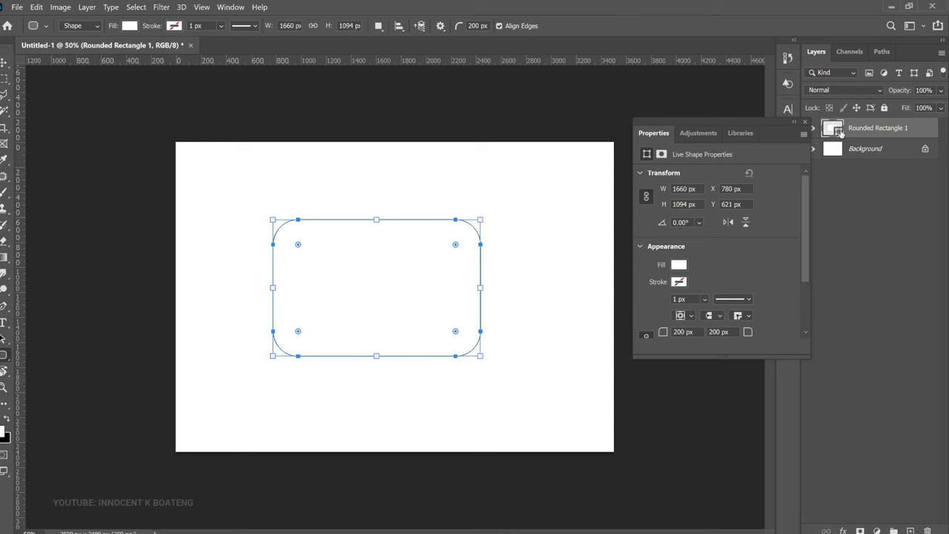
- Fill the rounded rectangle with dark red 9b0000 and move it about 52 px to the right
{"action": "double_click", "coordinate": [838, 130]}
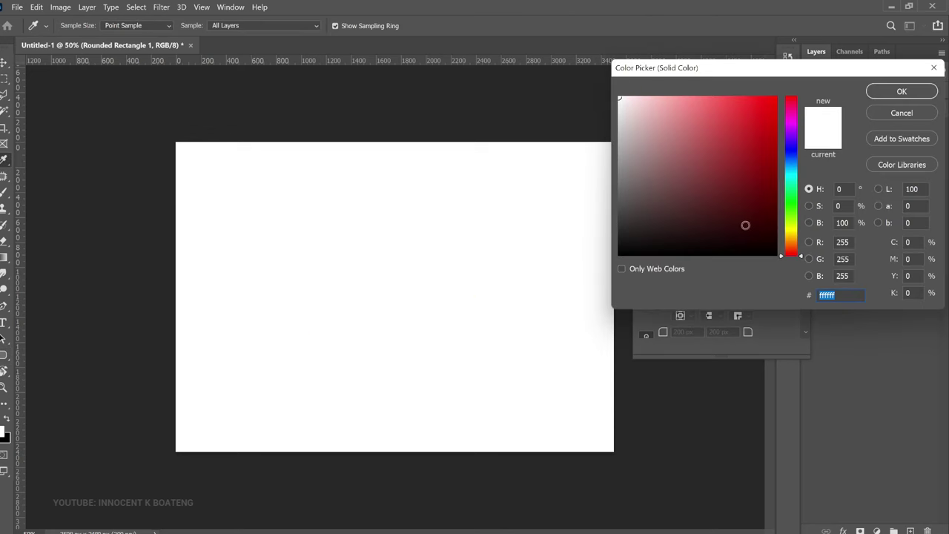
{"action": "mouse_move", "coordinate": [735, 202]}
{"action": "left_mouse_down"}
{"action": "mouse_move", "coordinate": [793, 117]}
{"action": "mouse_move", "coordinate": [783, 165]}
{"action": "mouse_move", "coordinate": [786, 158]}
{"action": "left_mouse_up"}
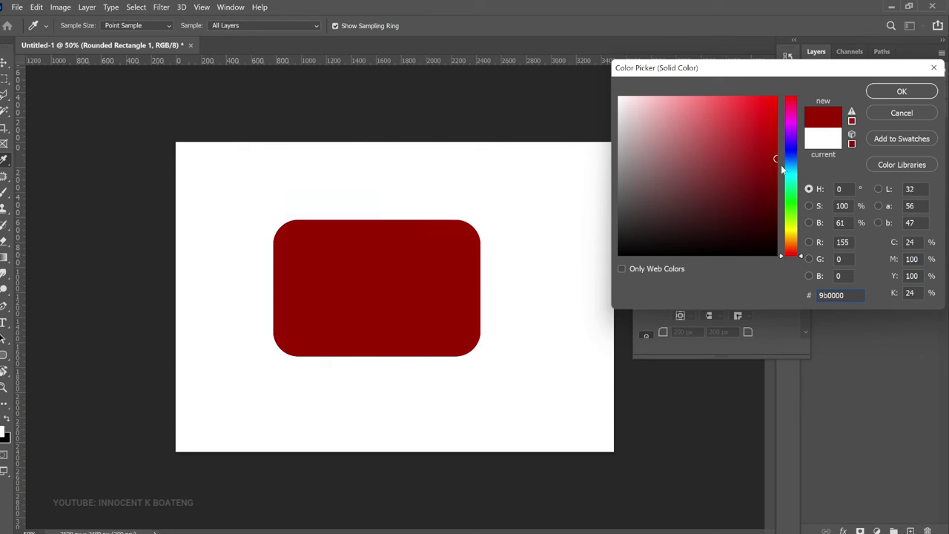
{"action": "left_click", "coordinate": [901, 91]}
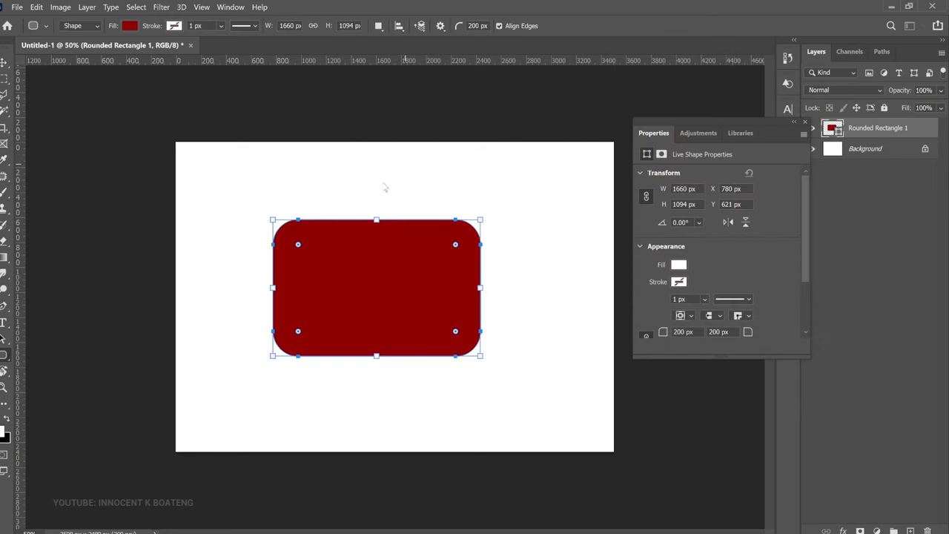
{"action": "key", "text": "v"}
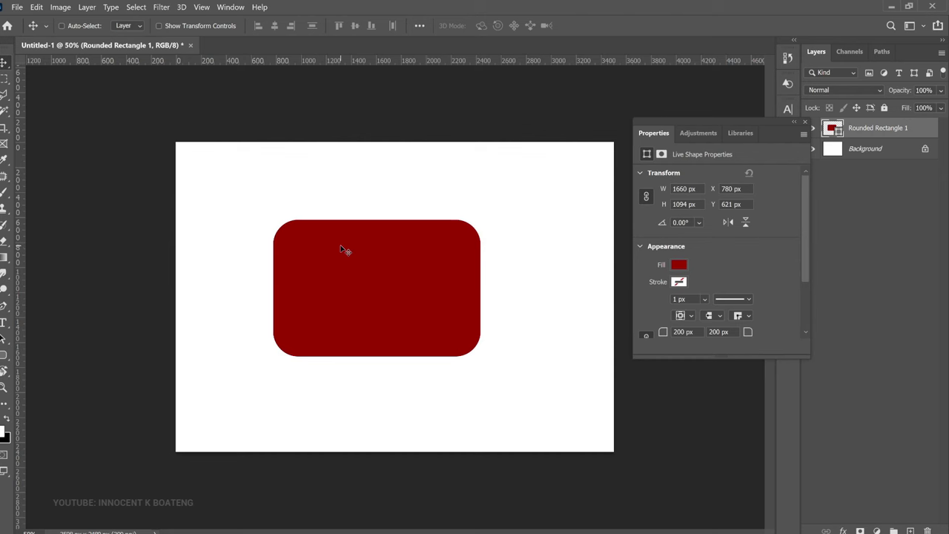
{"action": "left_click_drag", "start_coordinate": [341, 250], "coordinate": [381, 265]}
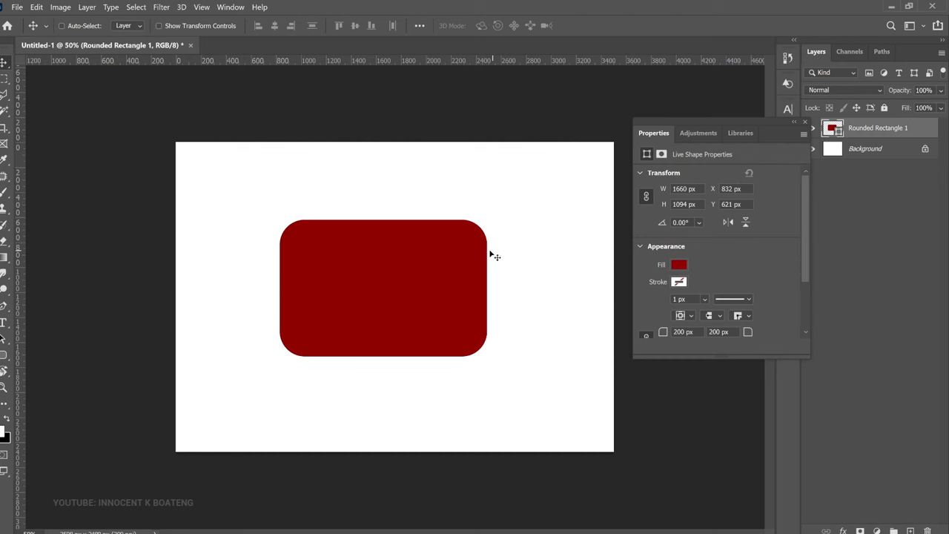
- Draw a plain rectangle about 970 × 596 px overlapping the upper-right part of the rounded rectangle
{"action": "left_click", "coordinate": [3, 354]}
{"action": "left_click", "coordinate": [76, 359]}
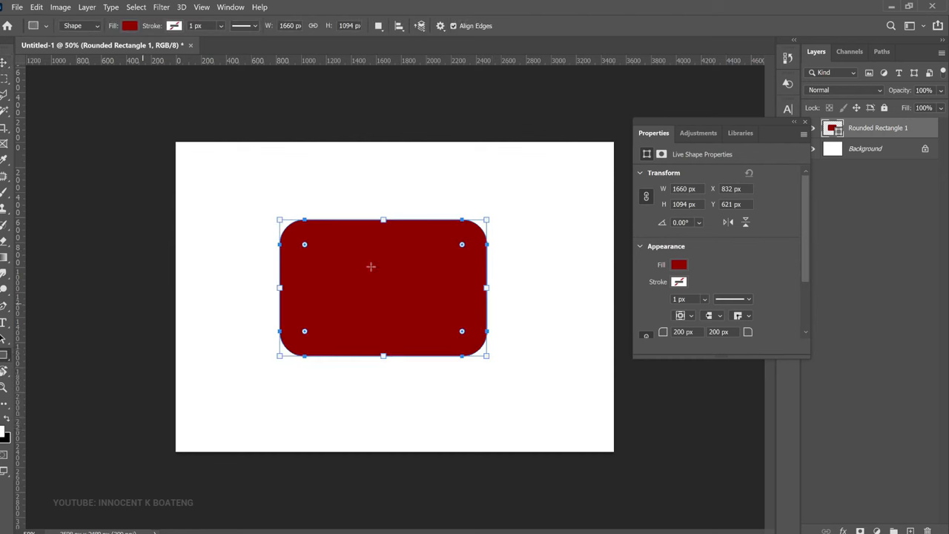
{"action": "left_click_drag", "start_coordinate": [365, 196], "coordinate": [487, 270]}
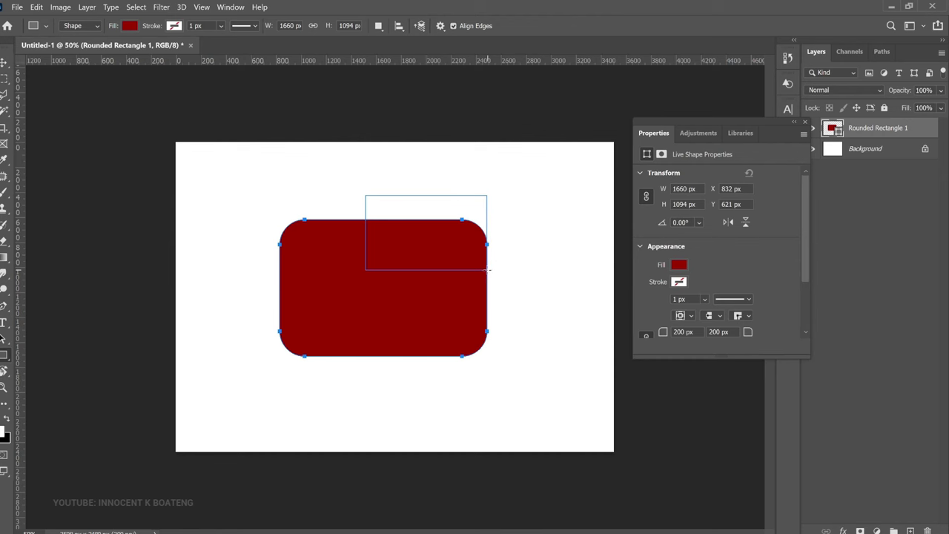
{"action": "key", "text": "v"}
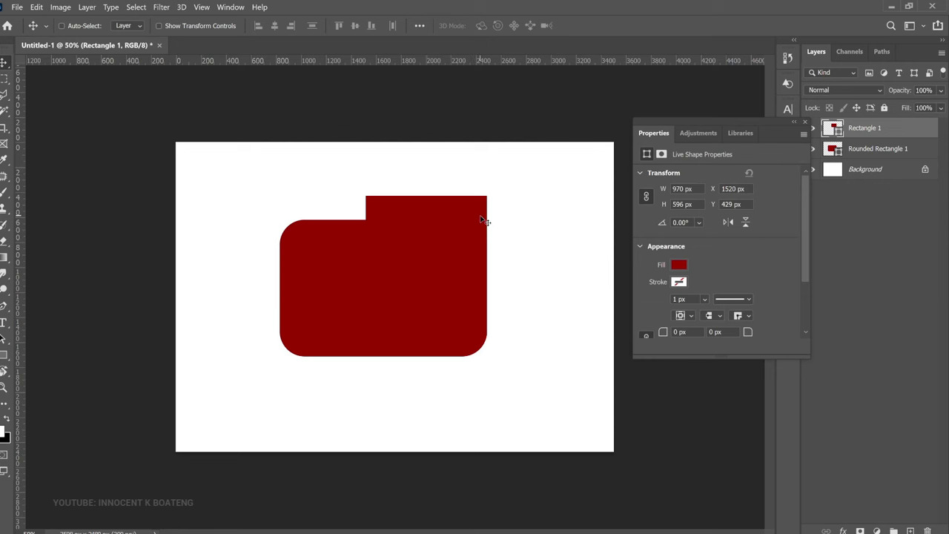
- Align the plain rectangle with the top and right edges of the rounded rectangle to square off its upper-right corner
{"action": "key", "text": "ctrl+space"}
{"action": "left_click", "coordinate": [453, 198]}
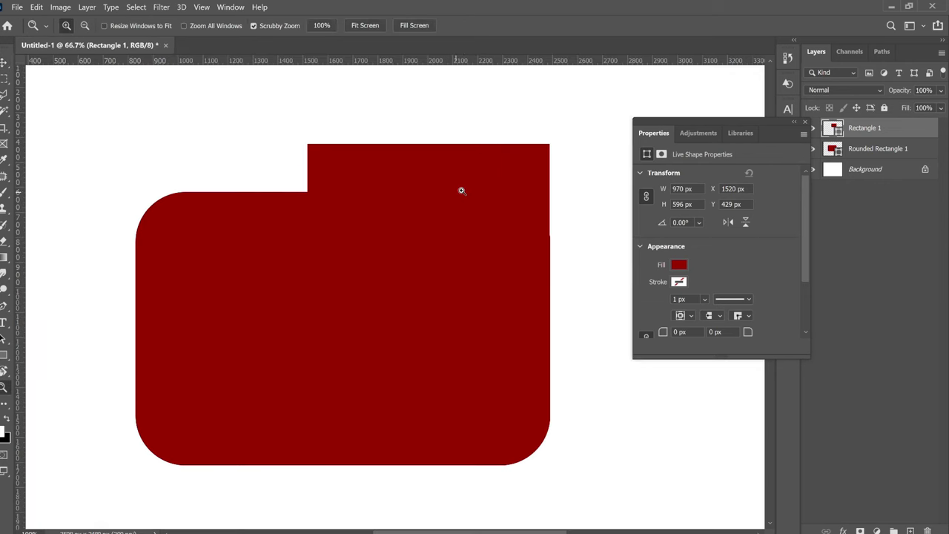
{"action": "left_click_drag", "start_coordinate": [500, 239], "coordinate": [502, 290]}
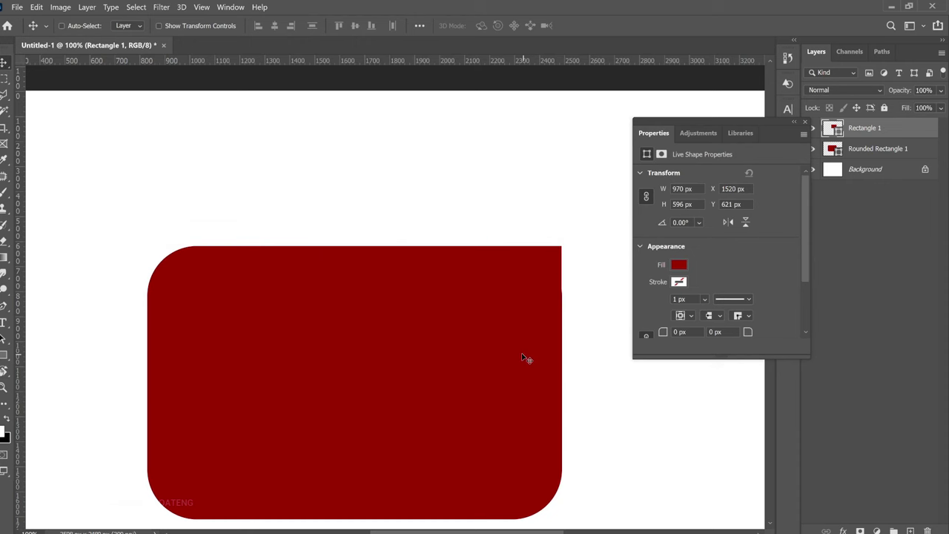
{"action": "left_click_drag", "start_coordinate": [524, 333], "coordinate": [536, 350]}
{"action": "scroll", "coordinate": [541, 353], "scroll_direction": "down", "scroll_amount": 2}
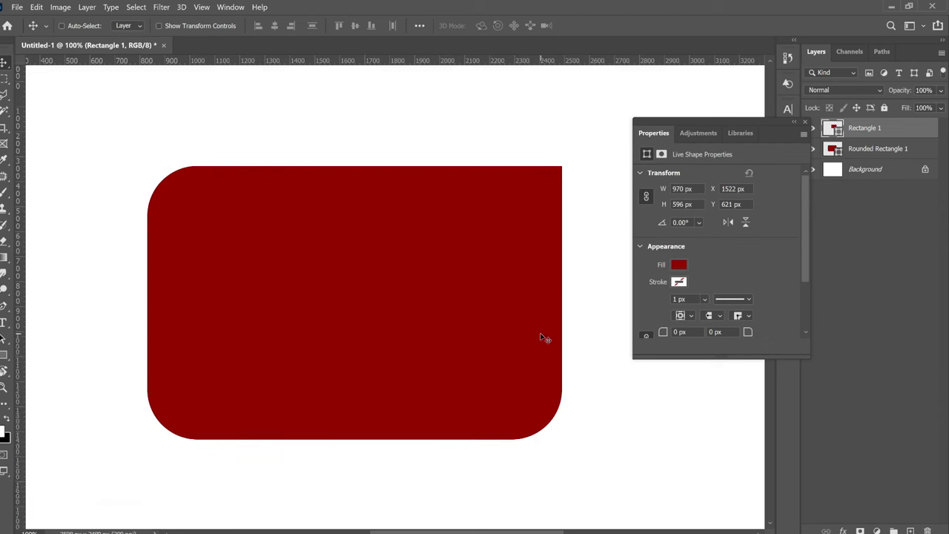
- Merge the Rectangle 1 and Rounded Rectangle 1 layers into one shape layer
{"action": "key", "text": "z"}
{"action": "left_click", "coordinate": [465, 253], "text": "alt"}
{"action": "key", "text": "v"}
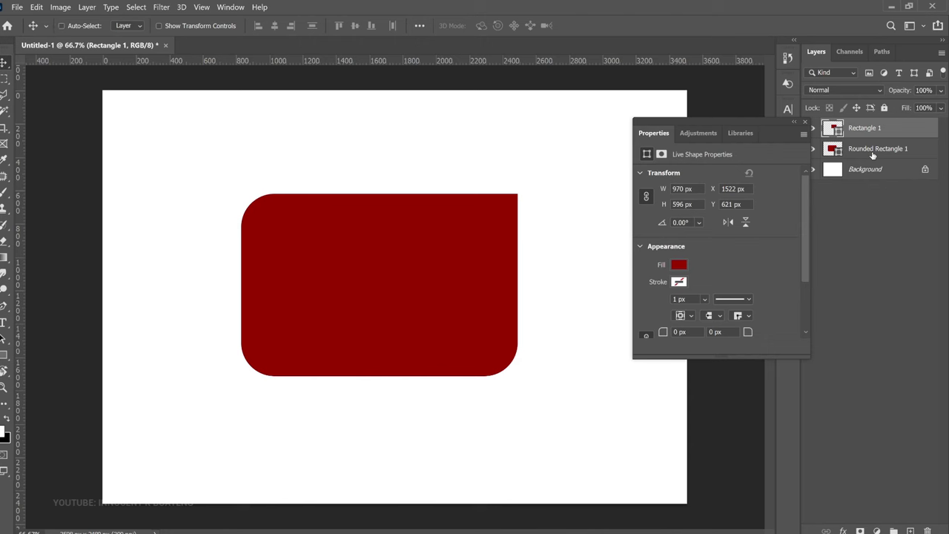
{"action": "key", "text": "ctrl"}
{"action": "left_click", "coordinate": [874, 150], "text": "ctrl"}
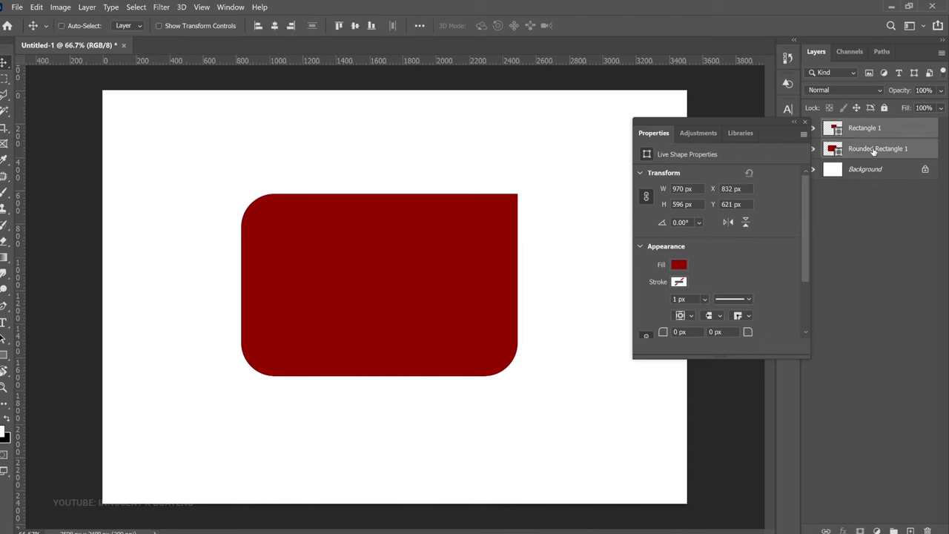
{"action": "key", "text": "ctrl+e"}
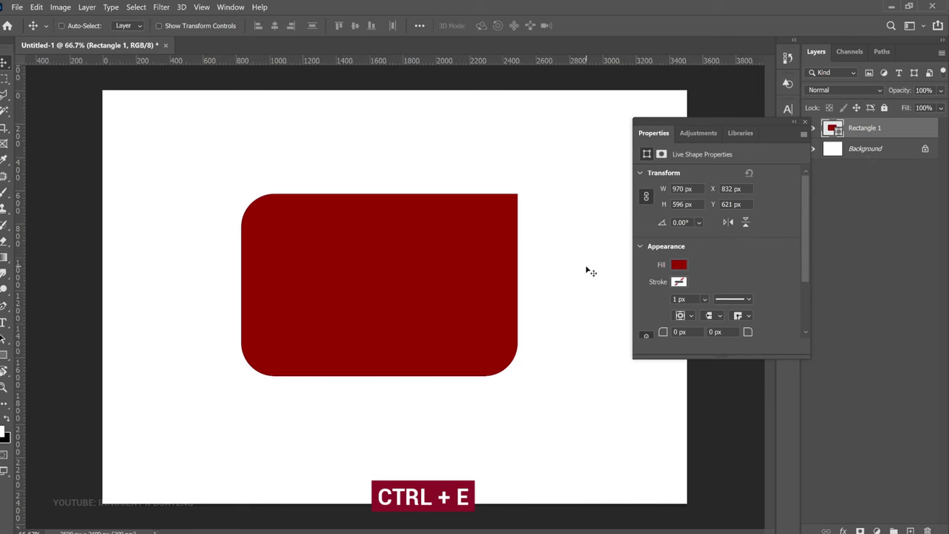
- Scale the merged shape to about 69.5% and rotate it about 180° so its square corner points lower left
{"action": "key", "text": "ctrl+t"}
{"action": "left_click_drag", "start_coordinate": [518, 193], "coordinate": [440, 258]}
{"action": "key", "text": "Return"}
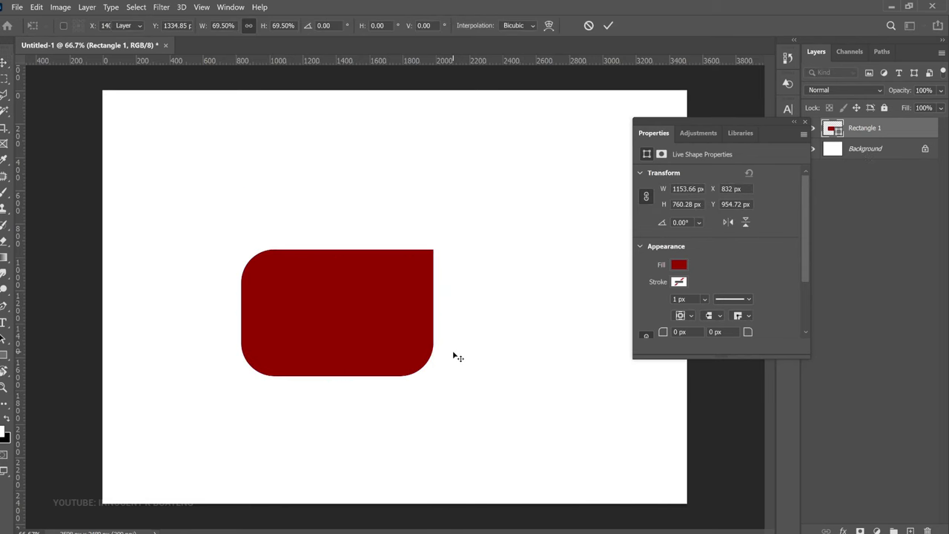
{"action": "key", "text": "ctrl+t"}
{"action": "left_click_drag", "start_coordinate": [500, 318], "coordinate": [222, 309]}
{"action": "key", "text": "Return"}
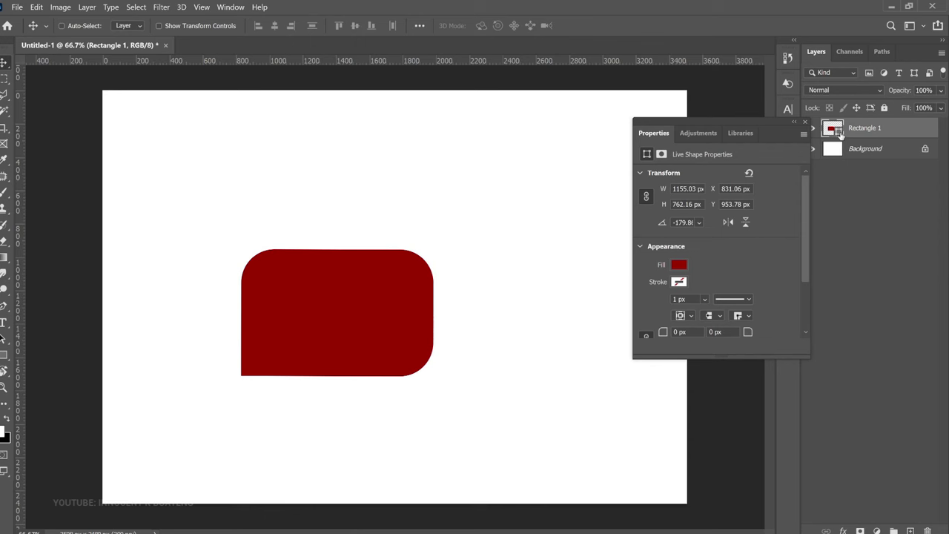
- Try a near-black fill color on the merged shape
{"action": "double_click", "coordinate": [837, 131]}
{"action": "left_click_drag", "start_coordinate": [720, 225], "coordinate": [751, 250]}
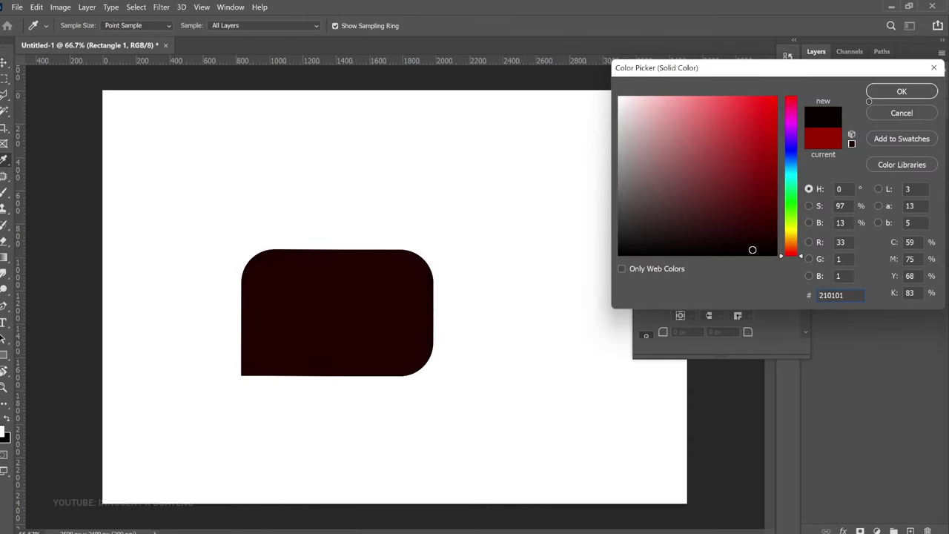
{"action": "left_click", "coordinate": [893, 92]}
- Try a linear yellow-to-orange Gradient Overlay layer style on the merged shape
{"action": "right_click", "coordinate": [871, 130]}
{"action": "left_click", "coordinate": [764, 25]}
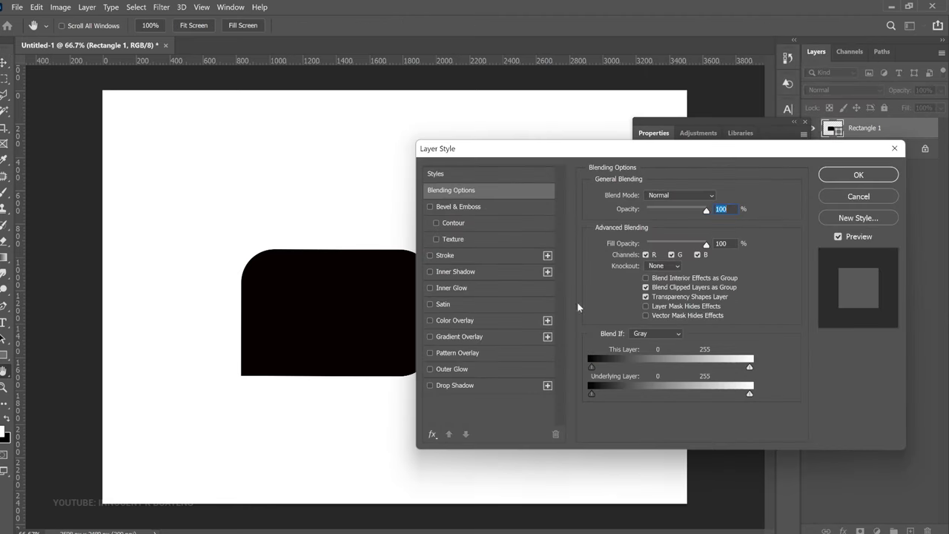
{"action": "left_click", "coordinate": [467, 338]}
{"action": "left_click_drag", "start_coordinate": [712, 152], "coordinate": [771, 134]}
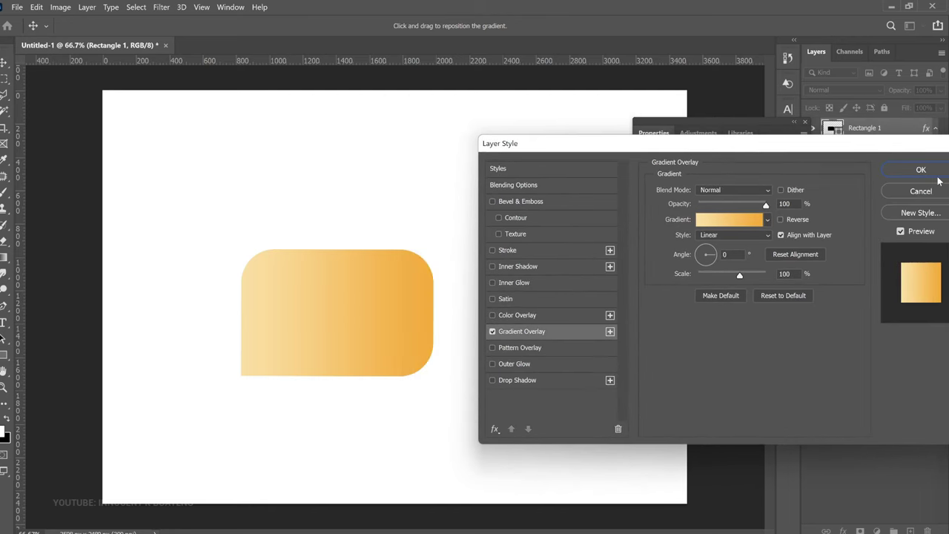
{"action": "key", "text": "Escape"}
- Scale the merged shape down to about 591 × 390 px and flip it vertically
{"action": "key", "text": "ctrl+t"}
{"action": "left_click_drag", "start_coordinate": [241, 376], "coordinate": [335, 313]}
{"action": "key", "text": "Return"}
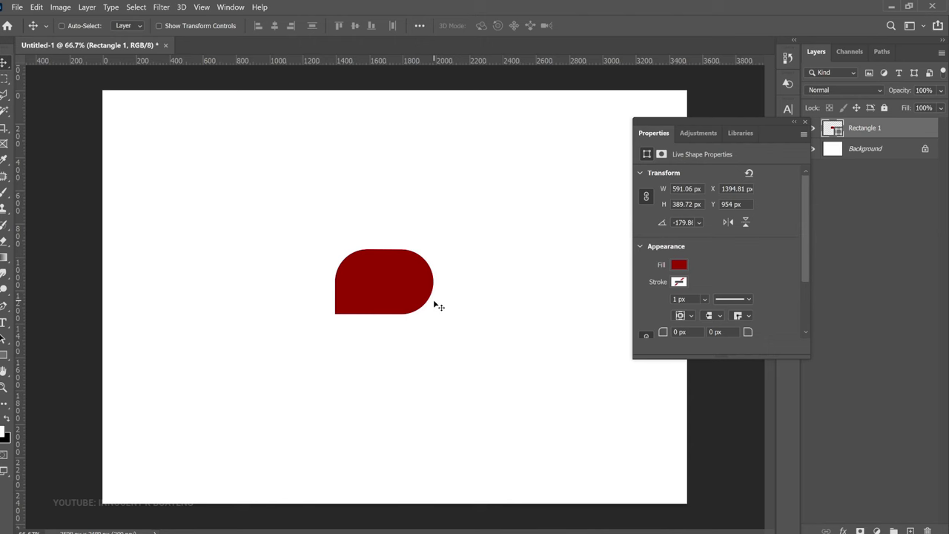
{"action": "key", "text": "ctrl+t"}
{"action": "right_click", "coordinate": [404, 289]}
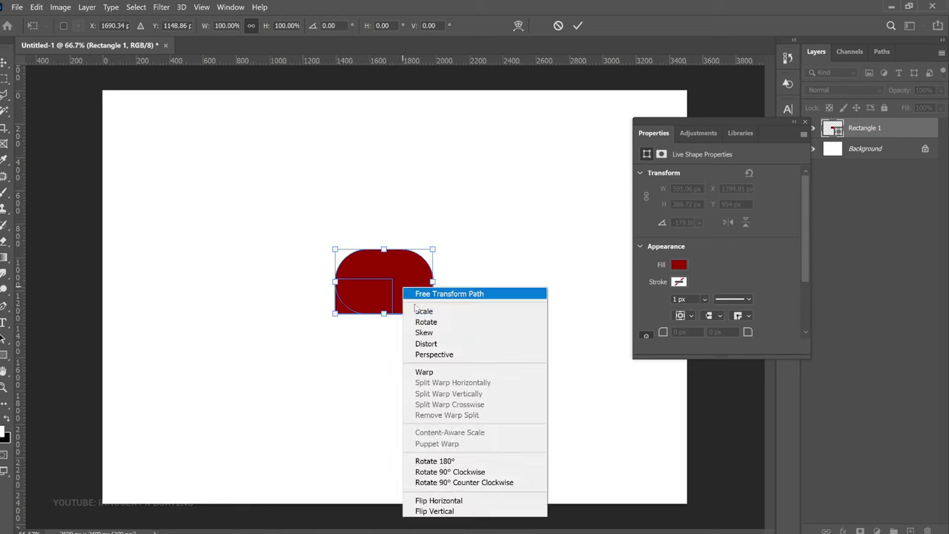
{"action": "left_click", "coordinate": [434, 511]}
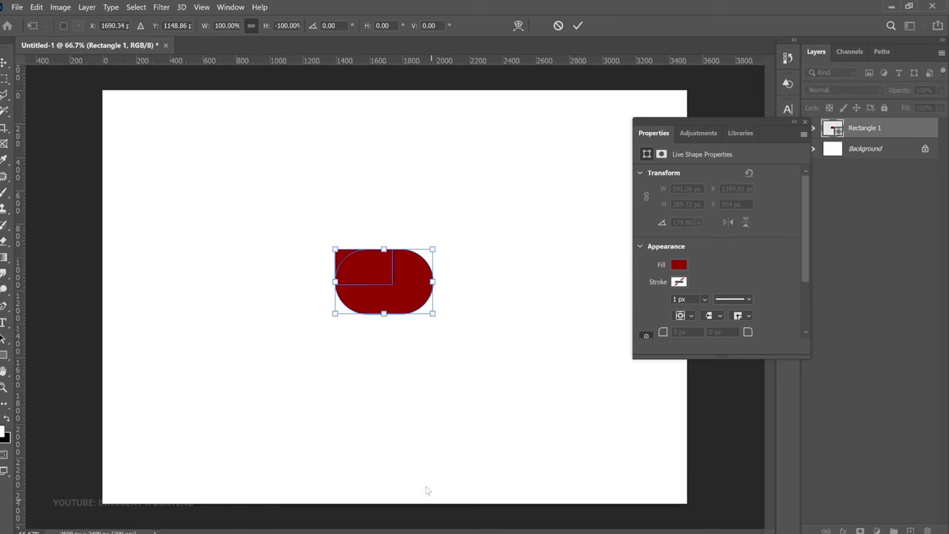
{"action": "key", "text": "Return"}
- Resize the merged shape non-proportionally to about 613 × 337 px, making it slightly wider and flatter
{"action": "left_click", "coordinate": [409, 289]}
{"action": "left_click", "coordinate": [428, 287]}
{"action": "key", "text": "ctrl+0"}
{"action": "key", "text": "ctrl+t"}
{"action": "mouse_move", "coordinate": [433, 282]}
{"action": "left_mouse_down"}
{"action": "mouse_move", "coordinate": [455, 285]}
{"action": "mouse_move", "coordinate": [432, 295]}
{"action": "left_mouse_up"}
{"action": "key", "text": "Return"}
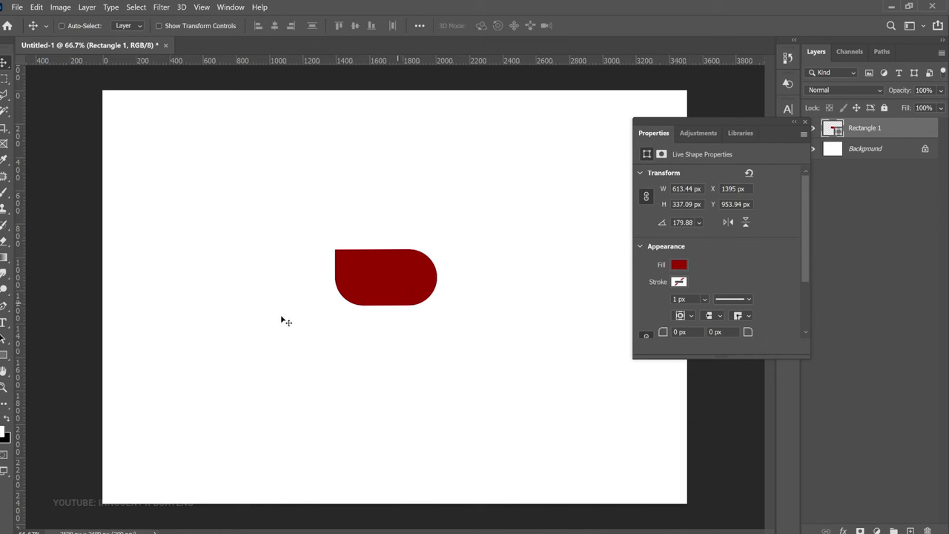
- Draw a triangle about 197 × 171 px and place it over the middle of the red shape's lower edge
{"action": "left_click", "coordinate": [8, 356]}
{"action": "left_click", "coordinate": [54, 389]}
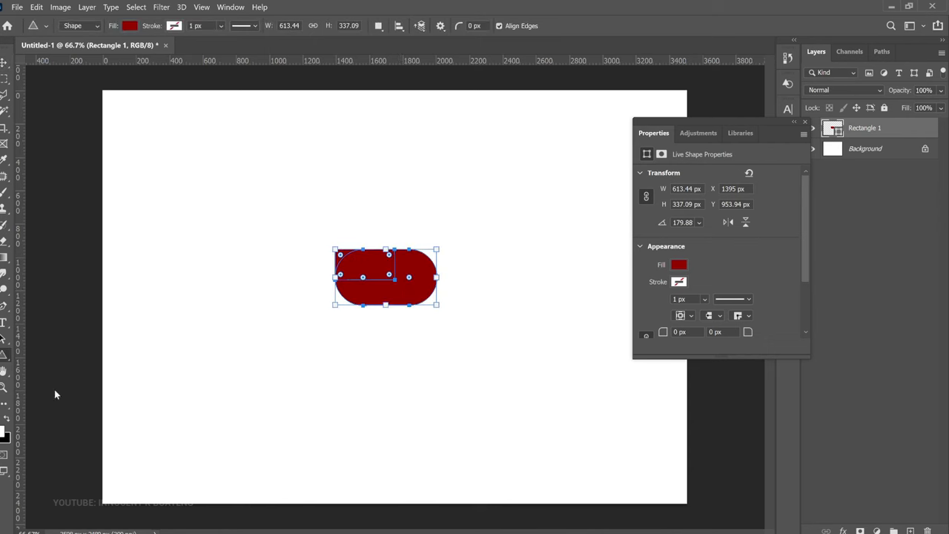
{"action": "left_click_drag", "start_coordinate": [372, 338], "coordinate": [421, 312]}
{"action": "key", "text": "v"}
{"action": "left_click_drag", "start_coordinate": [409, 320], "coordinate": [407, 313]}
- Flip the triangle vertically and move it down so it forms a pointer below the red shape
{"action": "key", "text": "ctrl+t"}
{"action": "right_click", "coordinate": [386, 301]}
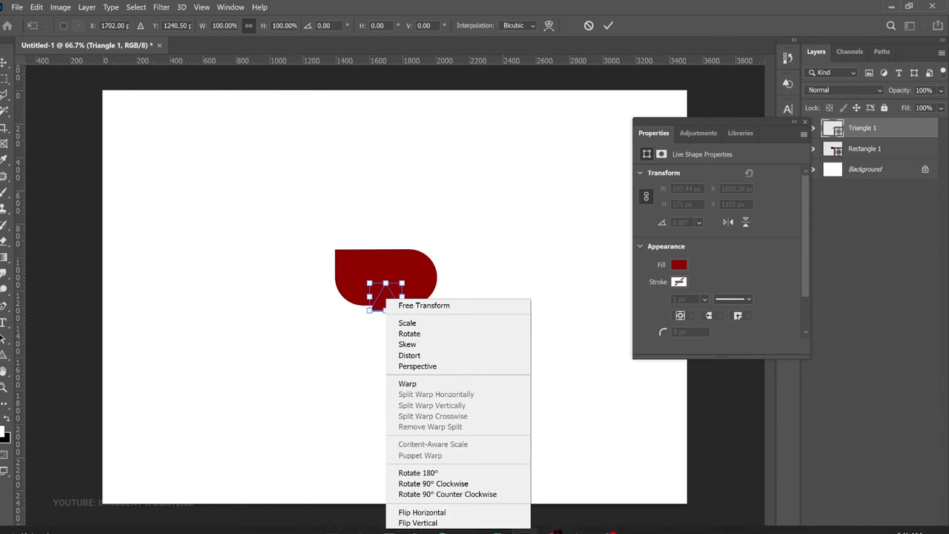
{"action": "left_click", "coordinate": [419, 523]}
{"action": "key", "text": "Return"}
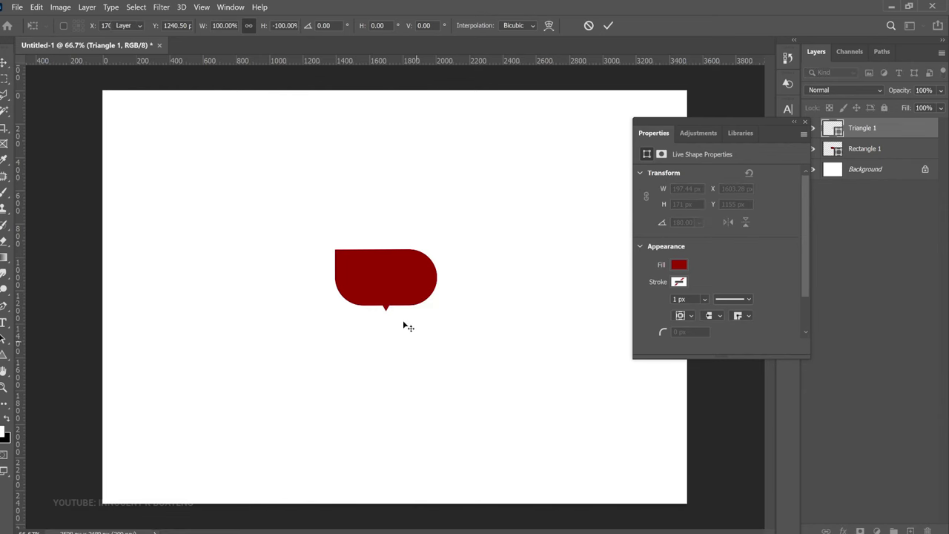
{"action": "left_click_drag", "start_coordinate": [387, 304], "coordinate": [401, 301]}
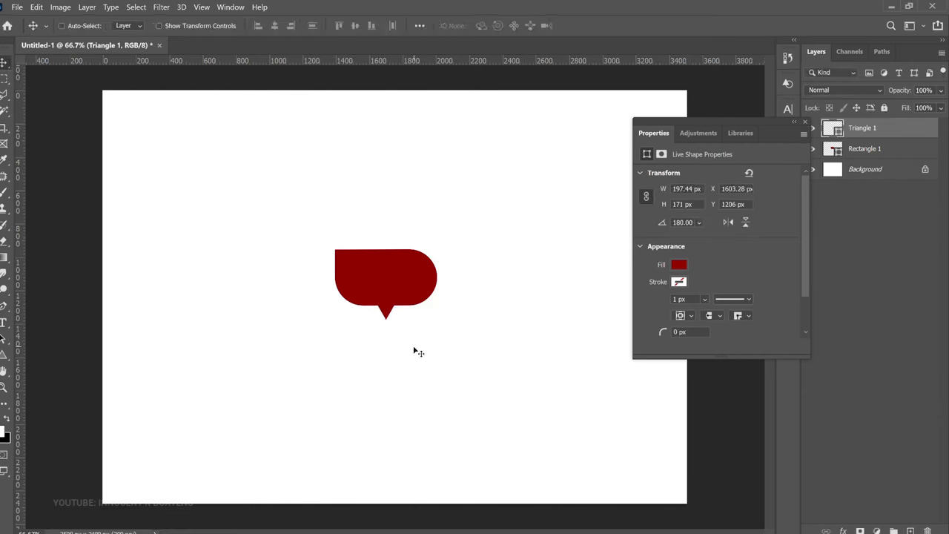
- Merge the Triangle 1 and Rectangle 1 layers into a single speech-bubble shape
{"action": "key", "text": "ctrl"}
{"action": "left_click", "coordinate": [863, 149], "text": "ctrl"}
{"action": "key", "text": "ctrl+e"}
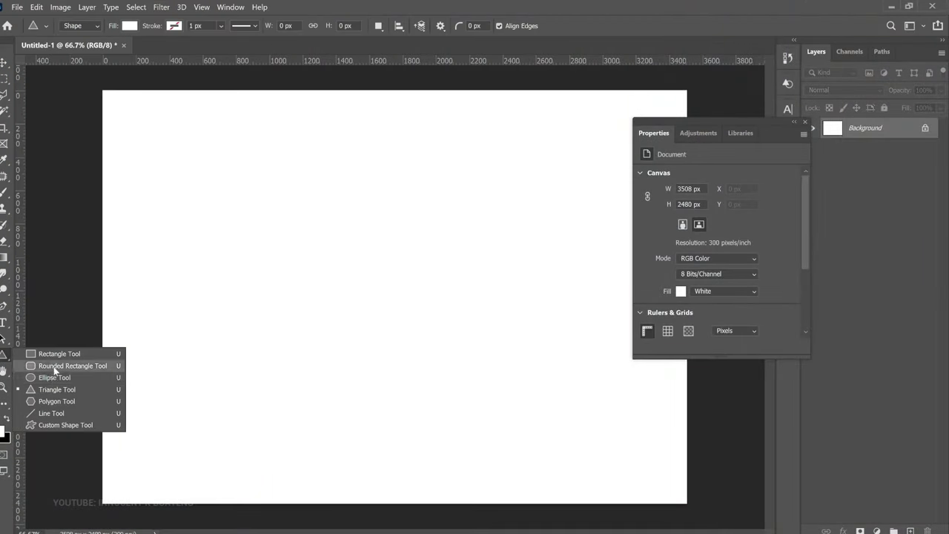
- Draw a new large rounded rectangle around the middle of the empty canvas
{"action": "left_click", "coordinate": [66, 366]}
{"action": "left_click_drag", "start_coordinate": [272, 201], "coordinate": [499, 365]}
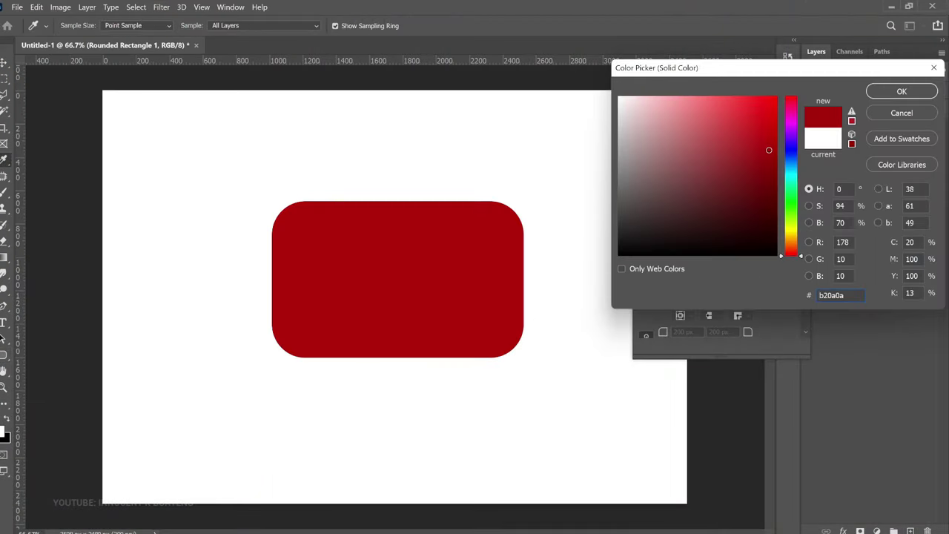
- Apply the dark red fill b20a0a to the rounded rectangle
{"action": "left_click", "coordinate": [901, 91]}
{"action": "key", "text": "v"}
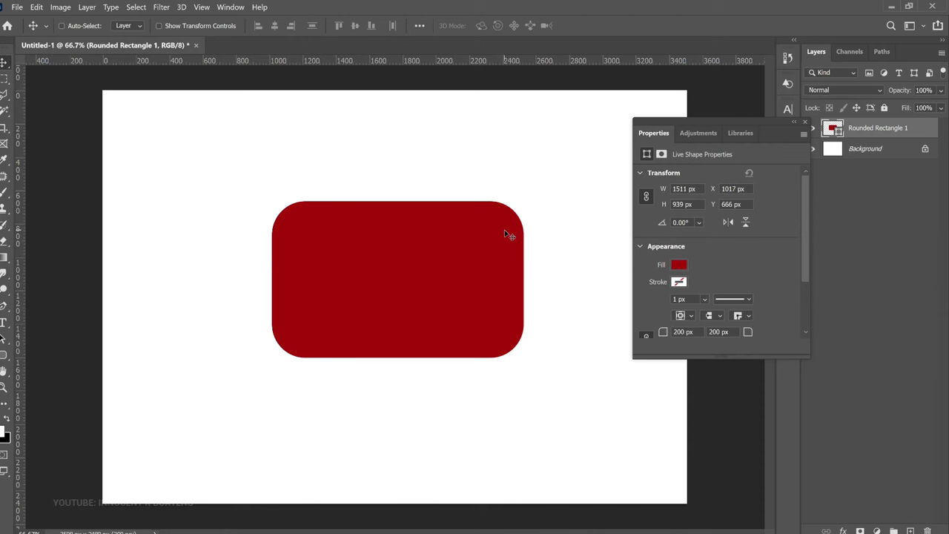
- Try to delete the lower part of the rounded rectangle shape using a rectangular marquee selection, and remove the selection
{"action": "left_click_drag", "start_coordinate": [5, 79], "coordinate": [44, 80]}
{"action": "left_click_drag", "start_coordinate": [238, 296], "coordinate": [550, 387]}
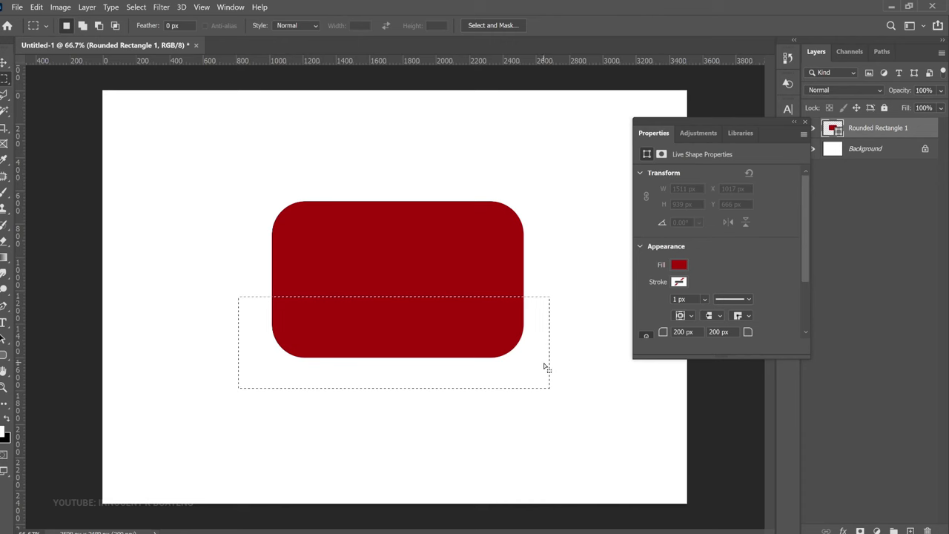
{"action": "key", "text": "Delete"}
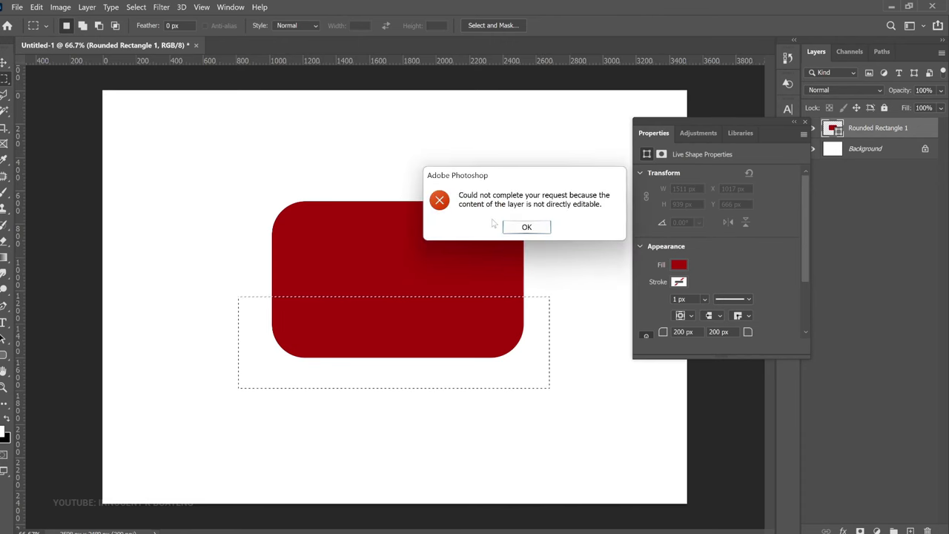
{"action": "left_click", "coordinate": [541, 227]}
{"action": "left_click", "coordinate": [516, 247]}
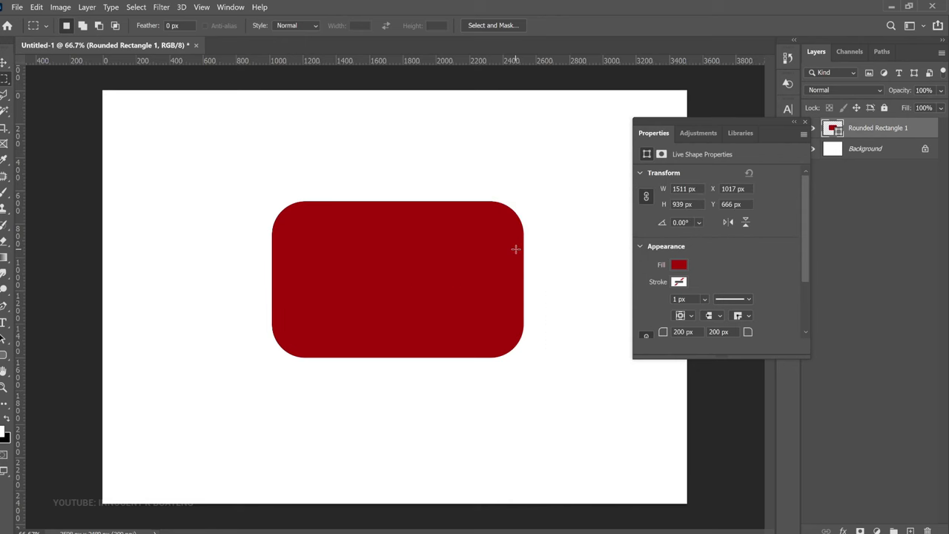
{"action": "key", "text": "v"}
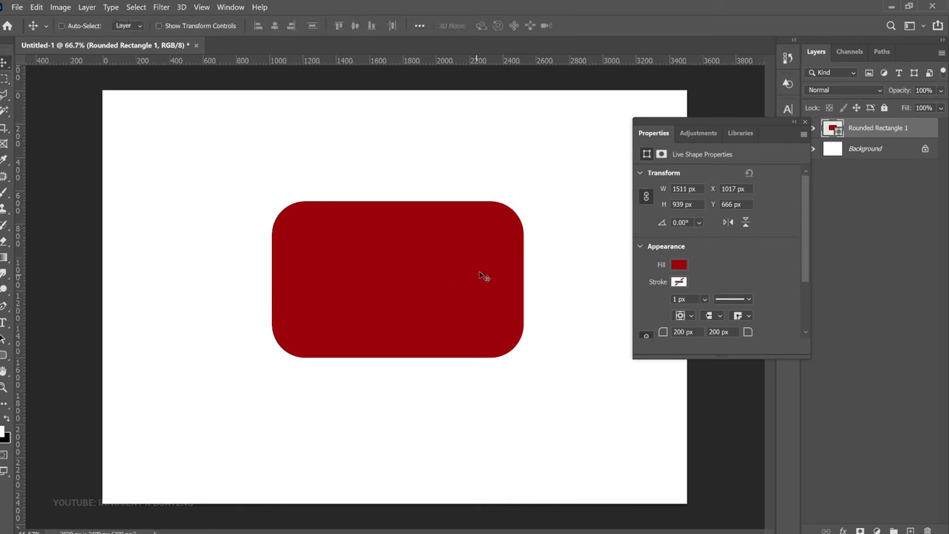
- Rasterize the Rounded Rectangle 1 layer
{"action": "right_click", "coordinate": [878, 128]}
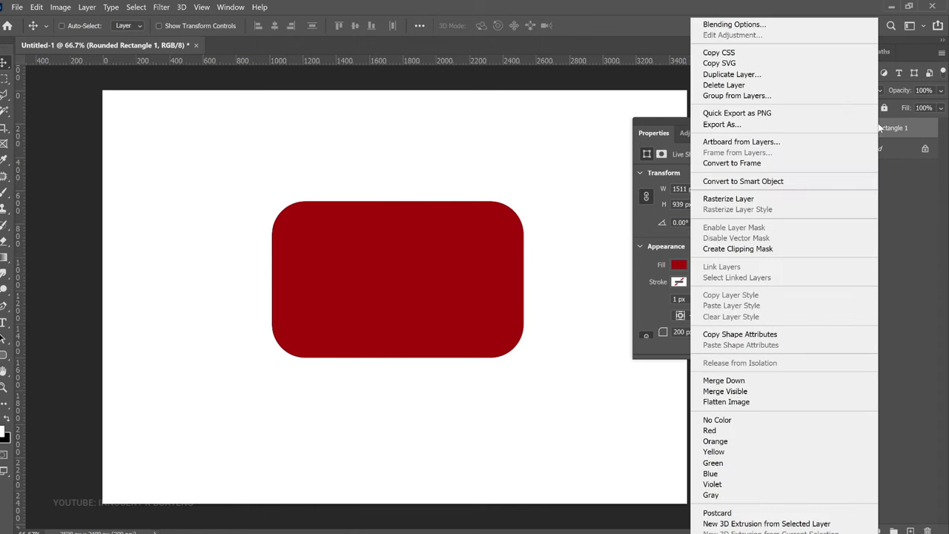
{"action": "left_click", "coordinate": [761, 199]}
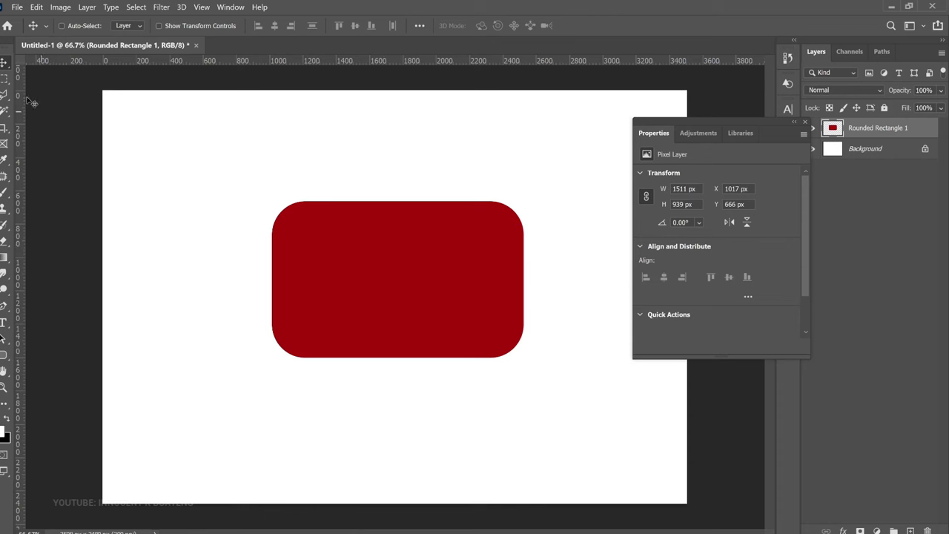
- Select an area of about 1736 × 598 px over the rounded rectangle's lower half, delete its pixels and deselect
{"action": "left_click", "coordinate": [4, 77]}
{"action": "left_click_drag", "start_coordinate": [244, 284], "coordinate": [534, 384]}
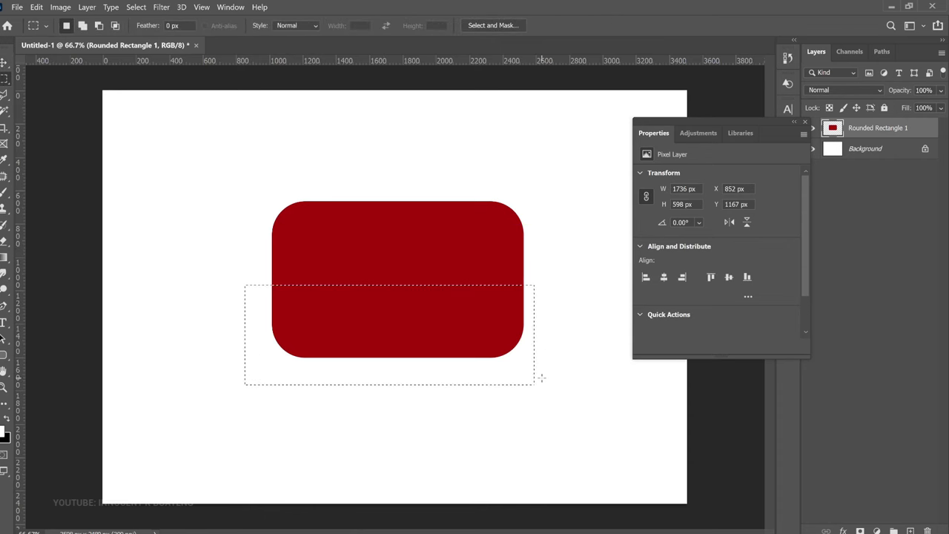
{"action": "key", "text": "Delete"}
{"action": "key", "text": "ctrl+d"}
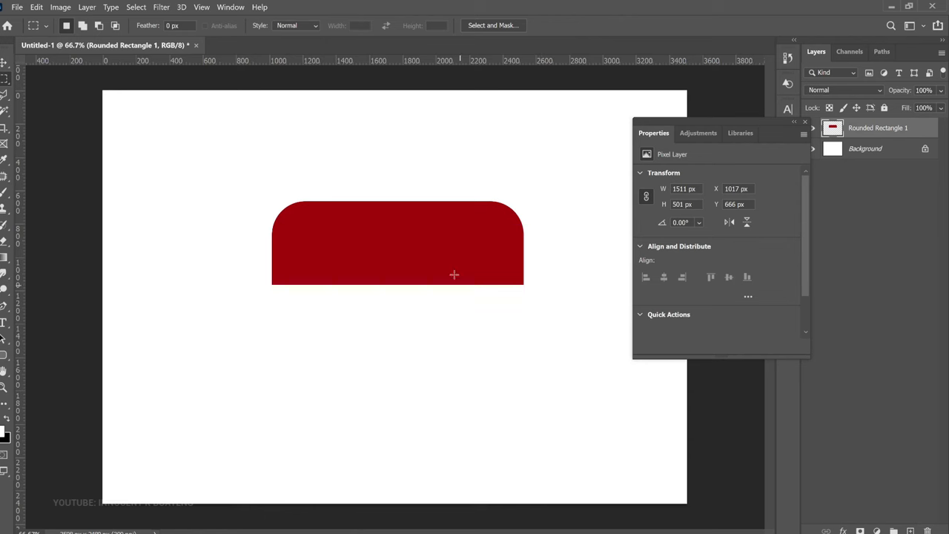
- Flip the remaining half shape vertically and move it straight down to about Y 1285 px
{"action": "key", "text": "v"}
{"action": "key", "text": "ctrl+t"}
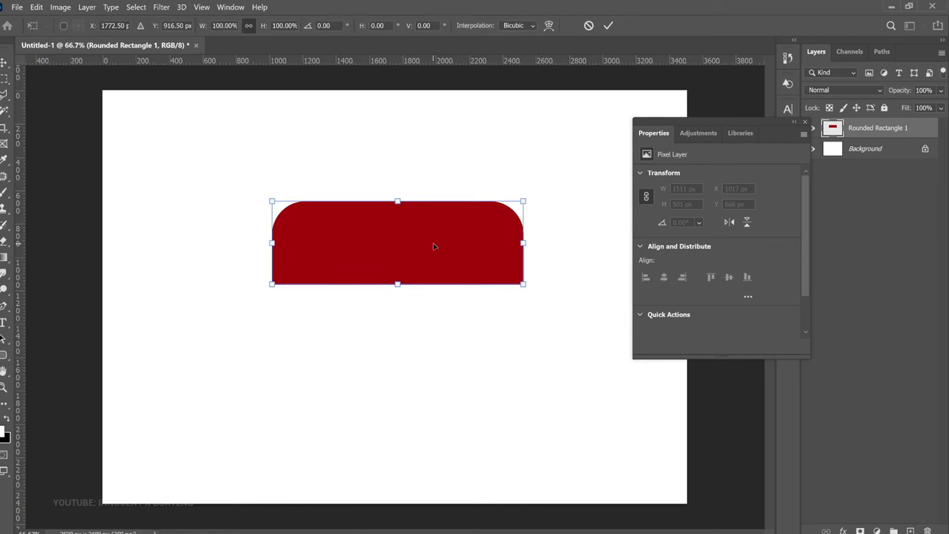
{"action": "right_click", "coordinate": [433, 246]}
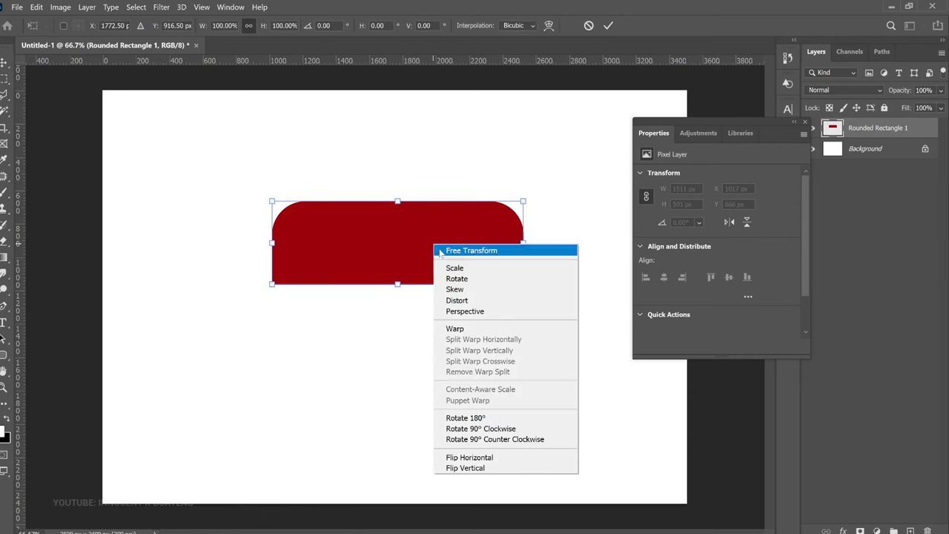
{"action": "left_click", "coordinate": [486, 469]}
{"action": "key", "text": "Return"}
{"action": "left_click_drag", "start_coordinate": [441, 244], "coordinate": [446, 346]}
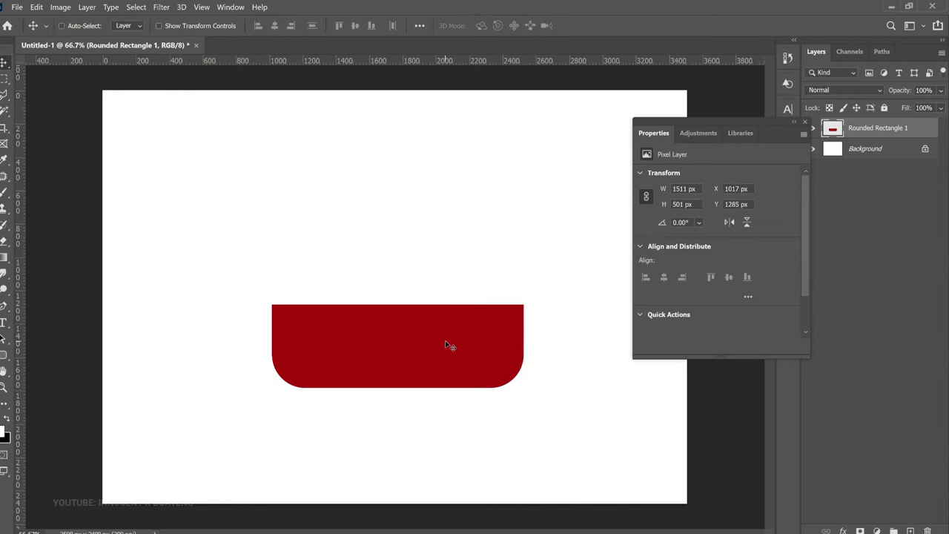
{"action": "key", "text": "ctrl+t"}
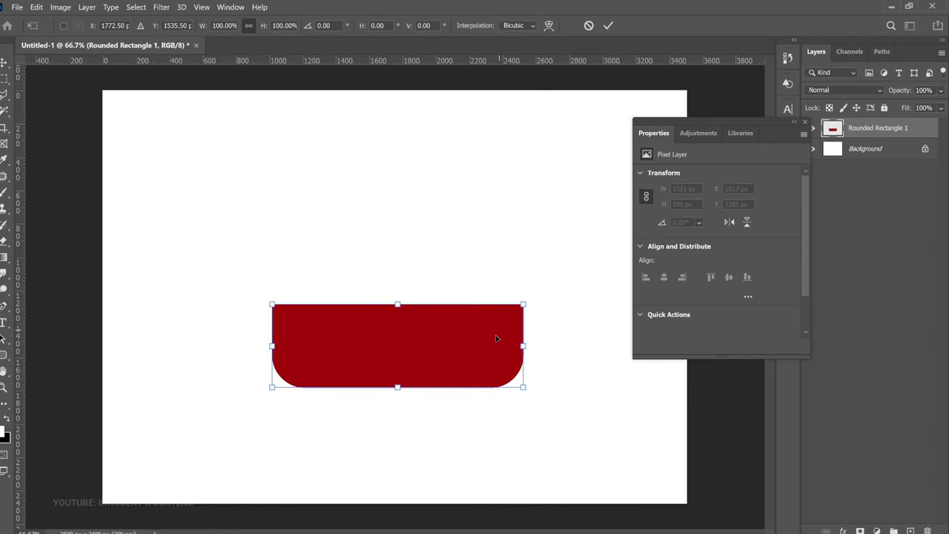
{"action": "key", "text": "Return"}
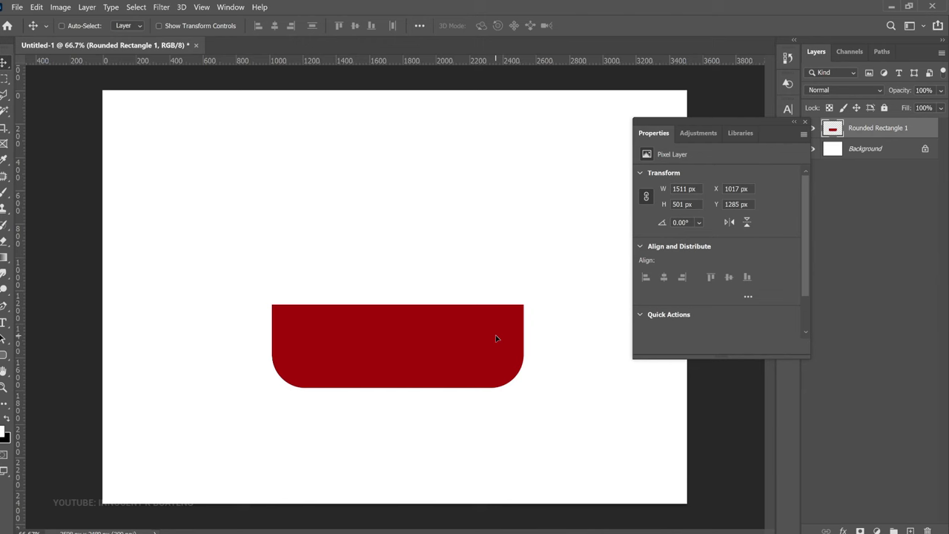
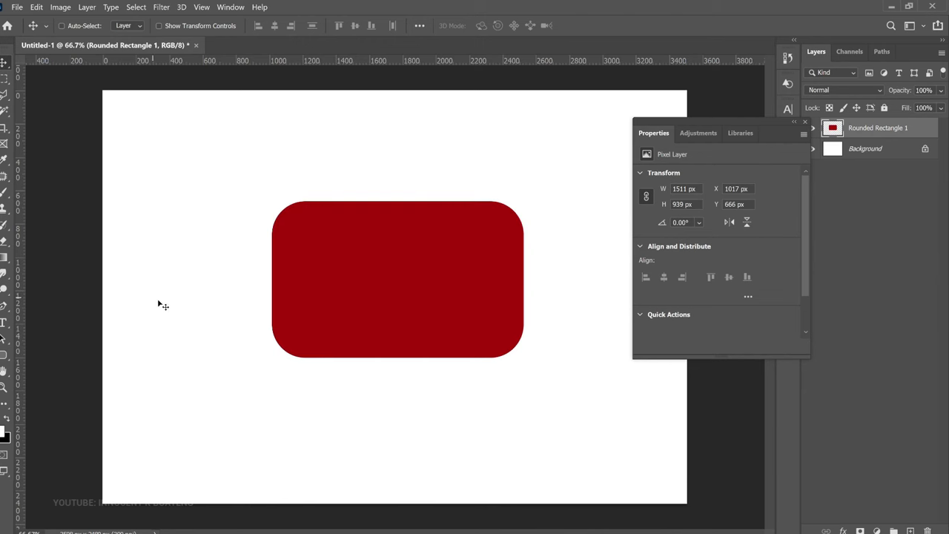
- Draw a rectangle about 1077 × 357 px over the rounded shape's upper-right corner and line up their right edges
{"action": "left_click", "coordinate": [4, 354]}
{"action": "left_click", "coordinate": [59, 351]}
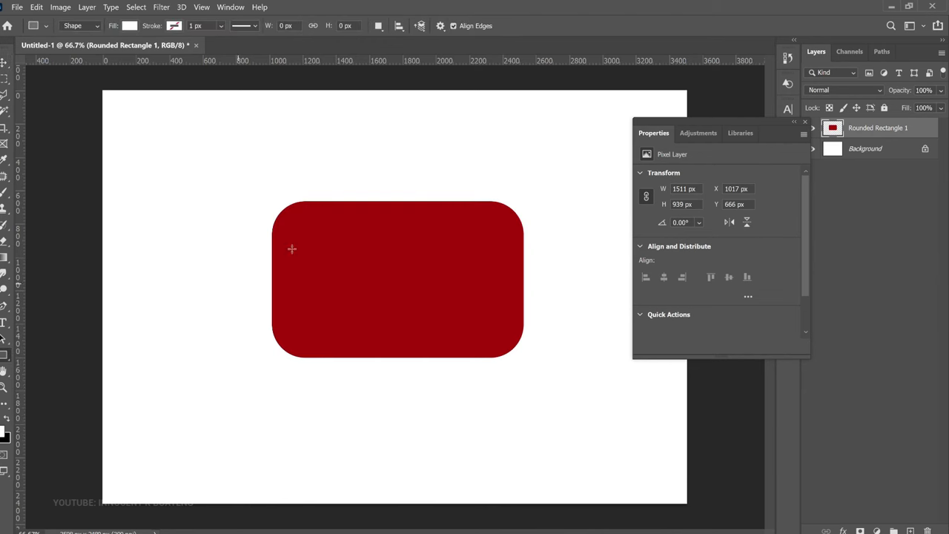
{"action": "left_click_drag", "start_coordinate": [344, 183], "coordinate": [522, 242]}
{"action": "key", "text": "v"}
{"action": "left_click_drag", "start_coordinate": [487, 207], "coordinate": [487, 218]}
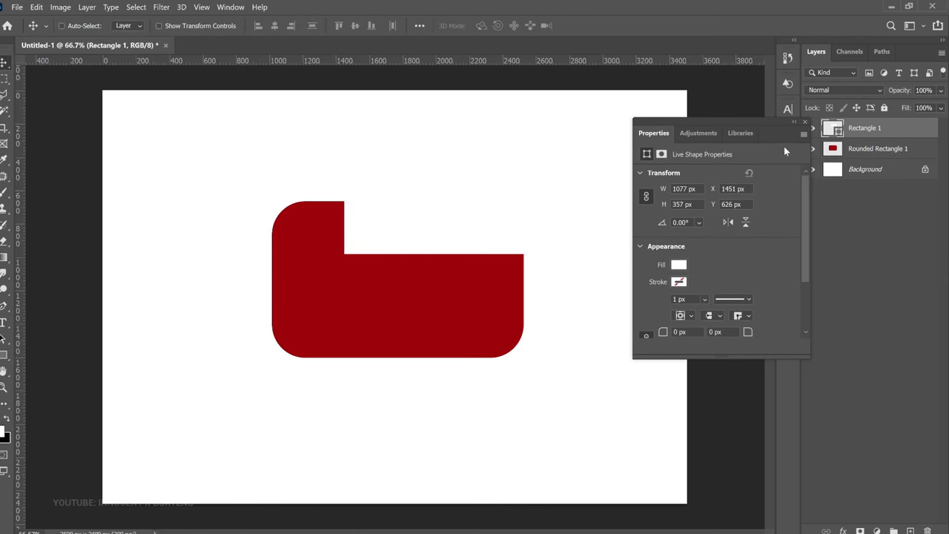
- Fill the new rectangle with the dark red sampled from the rounded shape (a90909)
{"action": "double_click", "coordinate": [837, 132]}
{"action": "left_click", "coordinate": [418, 319]}
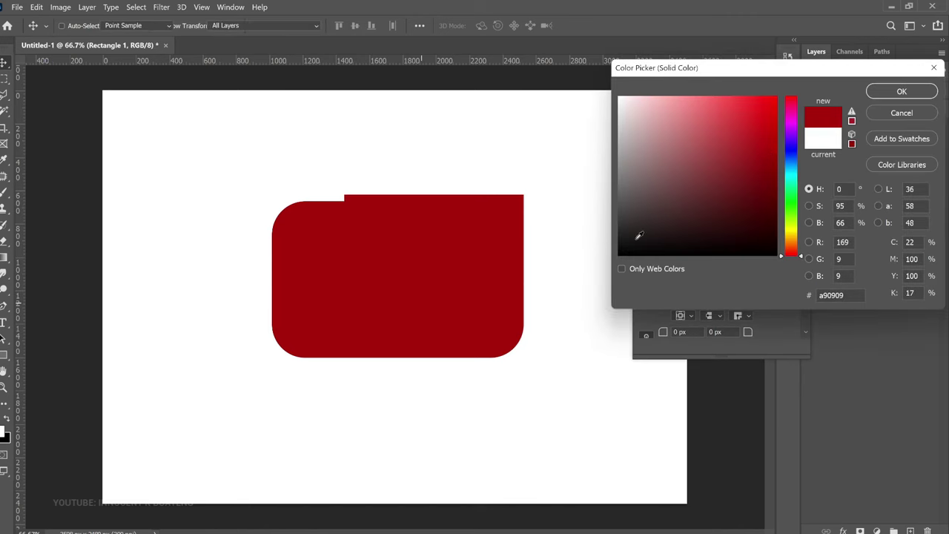
{"action": "left_click", "coordinate": [901, 91]}
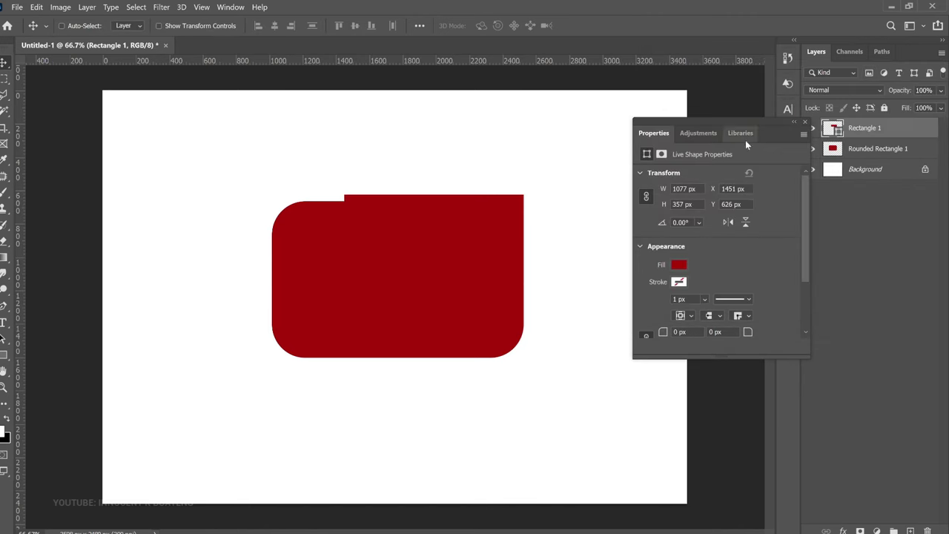
- Align the rectangle with the rounded shape's top edge at Y 666 px to square off its upper-right corner
{"action": "left_click_drag", "start_coordinate": [531, 162], "coordinate": [533, 169]}
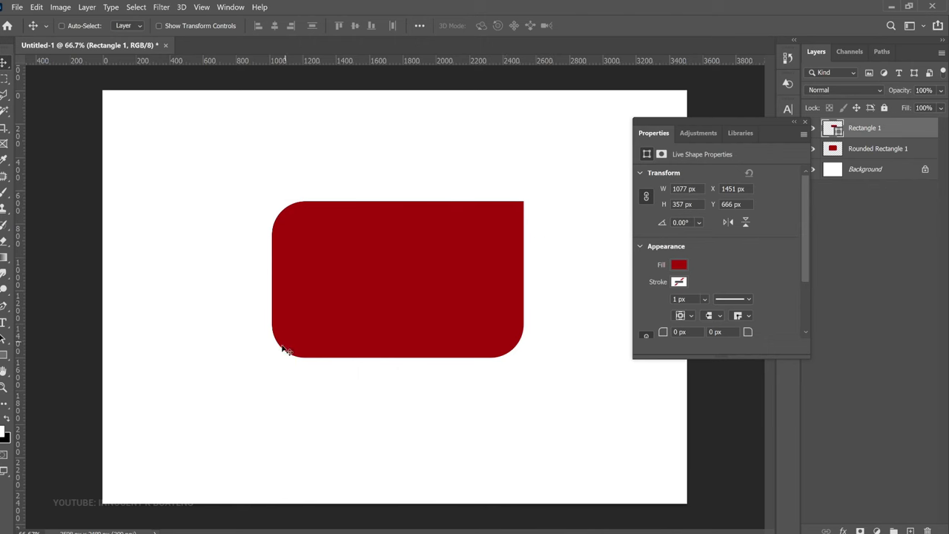
{"action": "key", "text": "z"}
{"action": "left_click", "coordinate": [508, 186]}
{"action": "left_click", "coordinate": [510, 184]}
{"action": "key", "text": "v"}
{"action": "left_click_drag", "start_coordinate": [502, 288], "coordinate": [521, 185]}
{"action": "key", "text": "ctrl+0"}
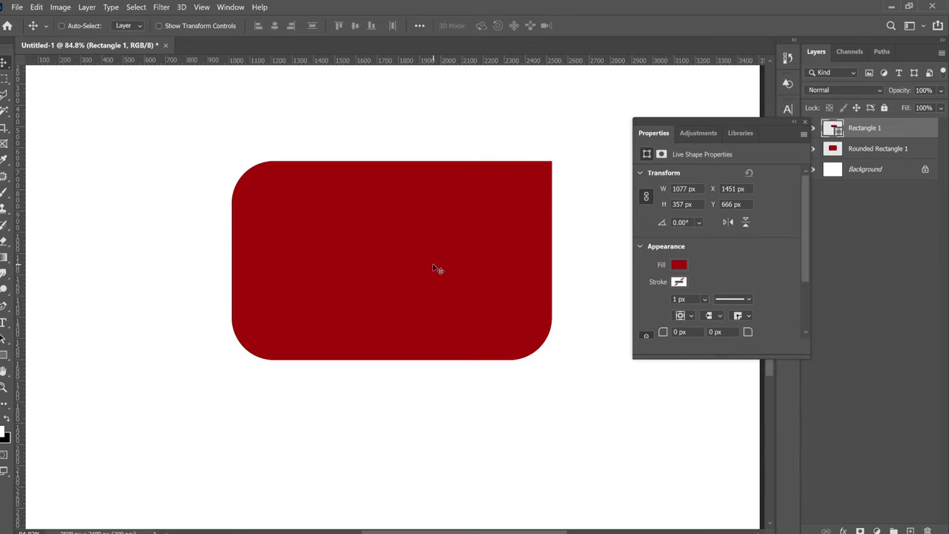
- Duplicate the rectangle and place the copy over the rounded shape's lower-left corner to square it off
{"action": "left_click_drag", "start_coordinate": [449, 277], "coordinate": [451, 277]}
{"action": "left_click_drag", "start_coordinate": [497, 214], "coordinate": [390, 327]}
{"action": "key", "text": "ctrl+minus"}
{"action": "key", "text": "ctrl+minus"}
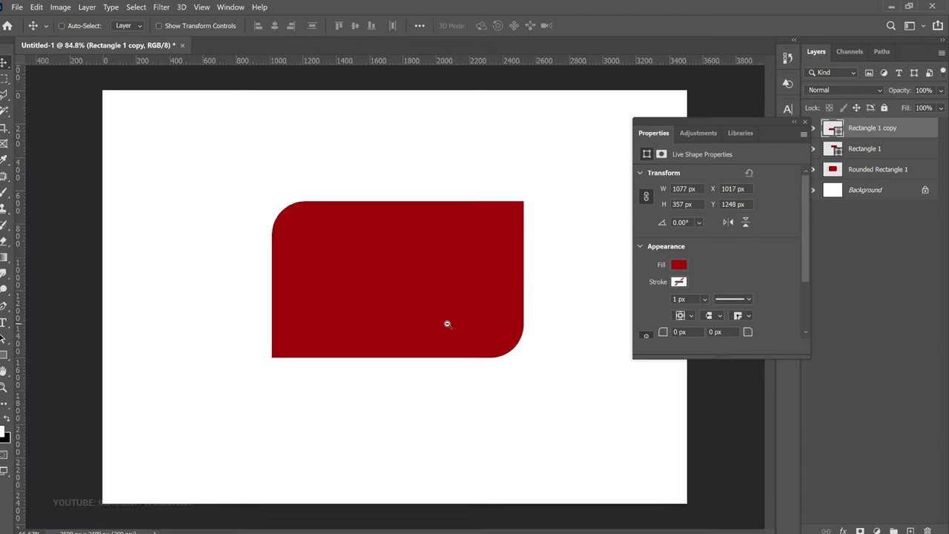
- Merge the Rectangle 1 copy, Rectangle 1 and Rounded Rectangle 1 layers into one layer
{"action": "key", "text": "z"}
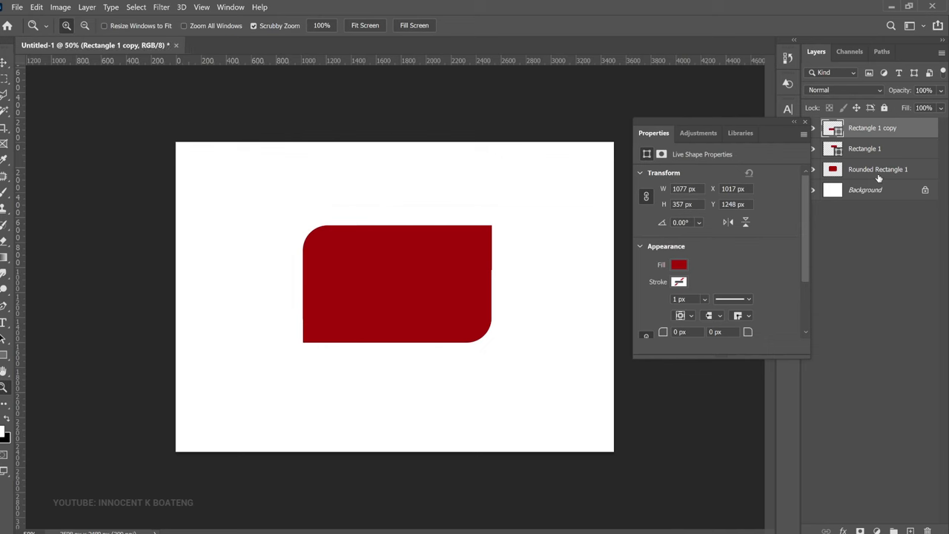
{"action": "left_click", "coordinate": [878, 171], "text": "shift"}
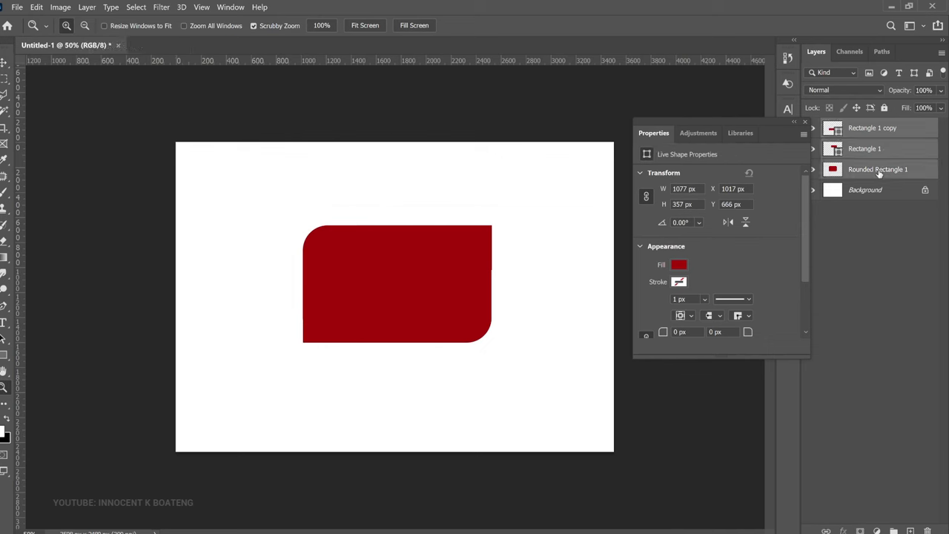
{"action": "key", "text": "ctrl+e"}
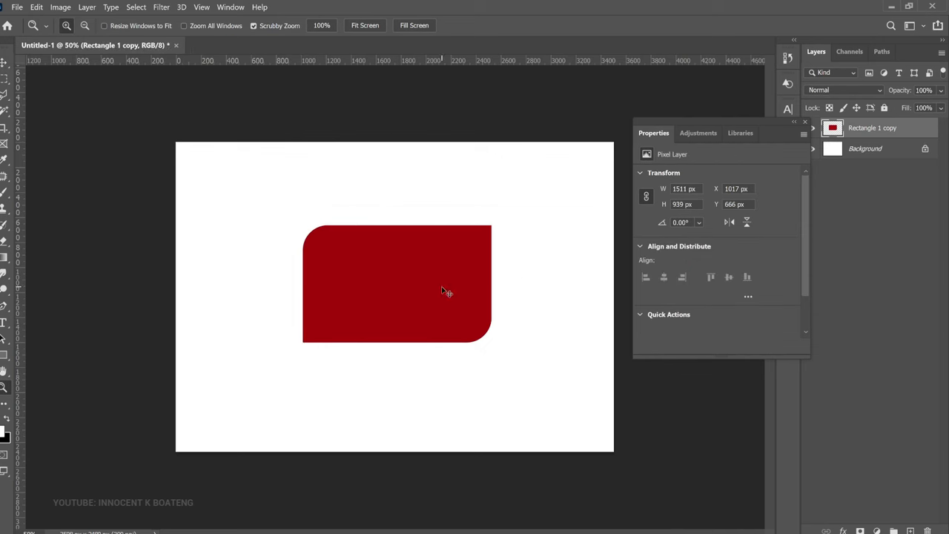
- Scale the merged shape down to about 1111 × 691 px, keeping its lower edge in place
{"action": "key", "text": "ctrl+t"}
{"action": "left_click_drag", "start_coordinate": [491, 225], "coordinate": [466, 256]}
{"action": "key", "text": "Return"}
{"action": "key", "text": "z"}
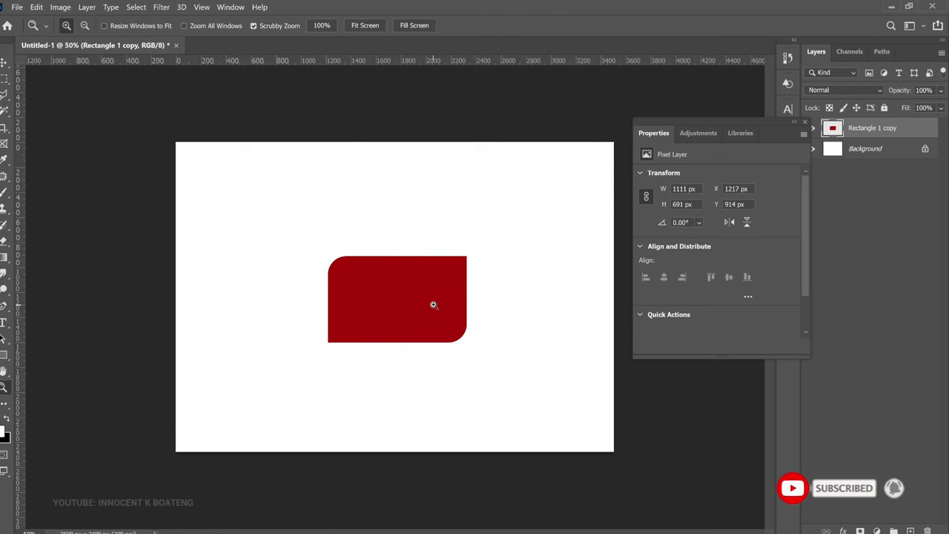
- Flip the merged shape both vertically and horizontally and apply the transformation
{"action": "key", "text": "v"}
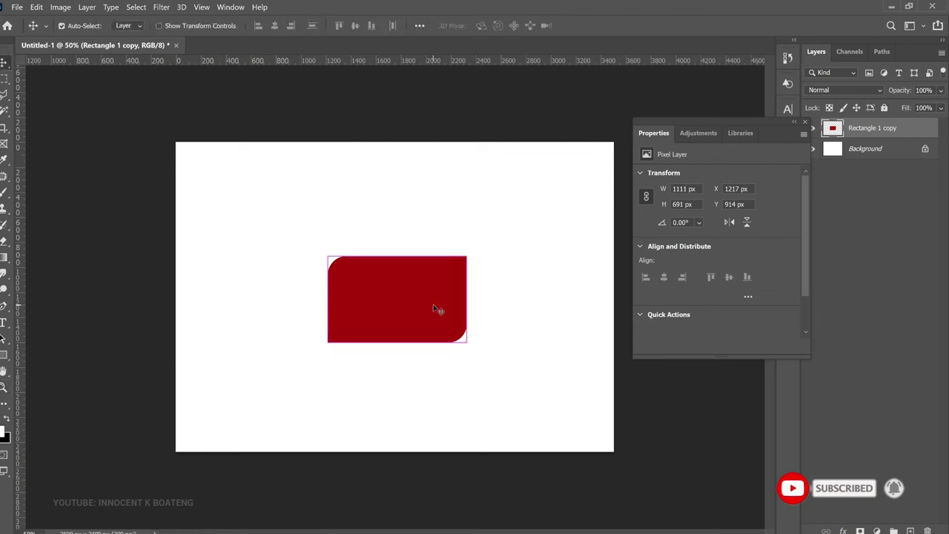
{"action": "key", "text": "ctrl+t"}
{"action": "right_click", "coordinate": [432, 308]}
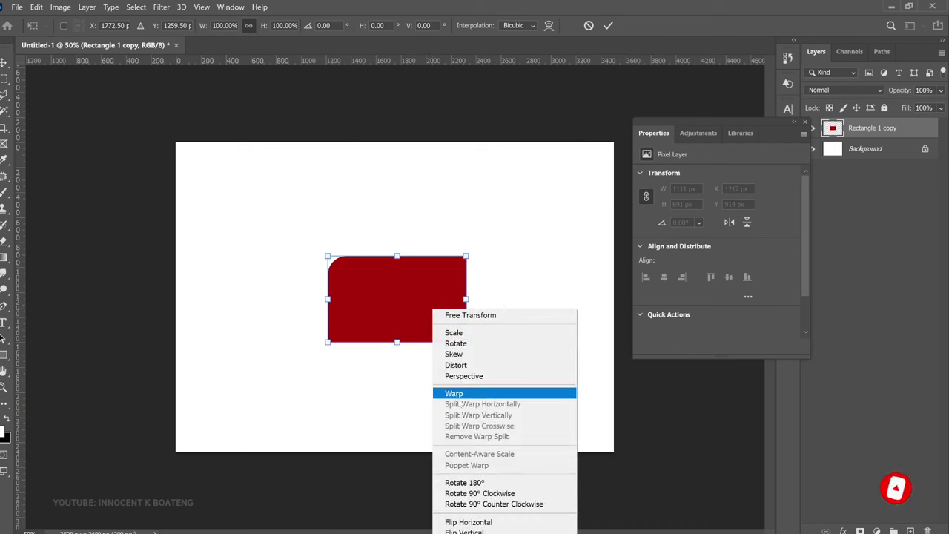
{"action": "left_click", "coordinate": [468, 521]}
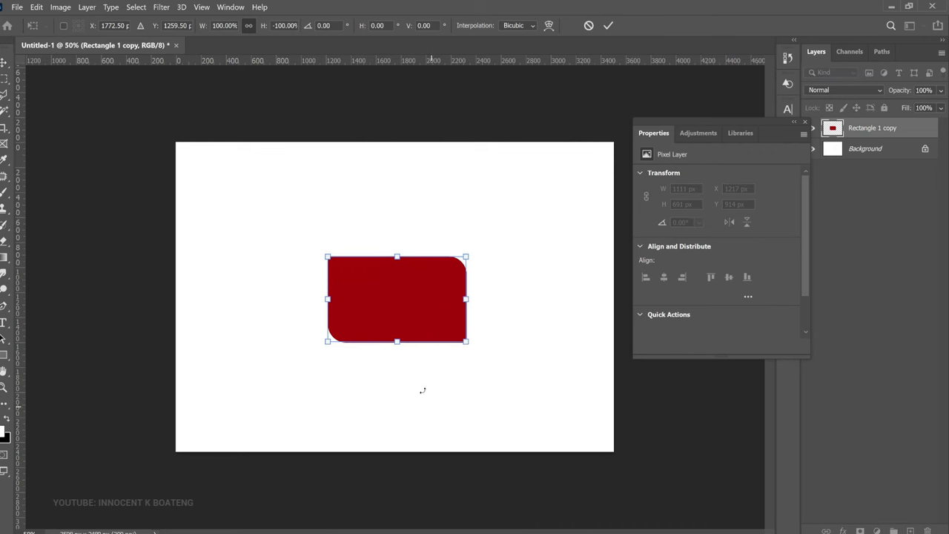
{"action": "right_click", "coordinate": [415, 316]}
{"action": "left_click", "coordinate": [421, 300]}
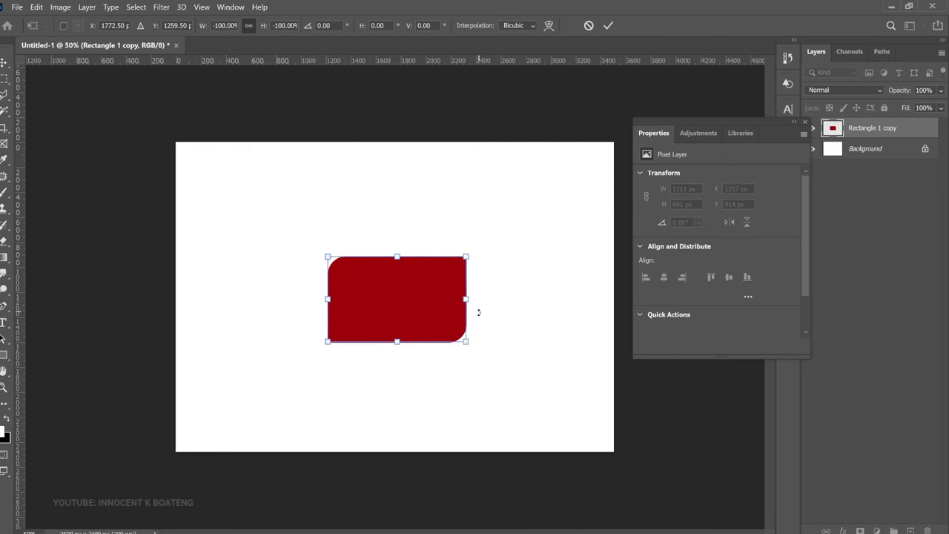
{"action": "key", "text": "Return"}
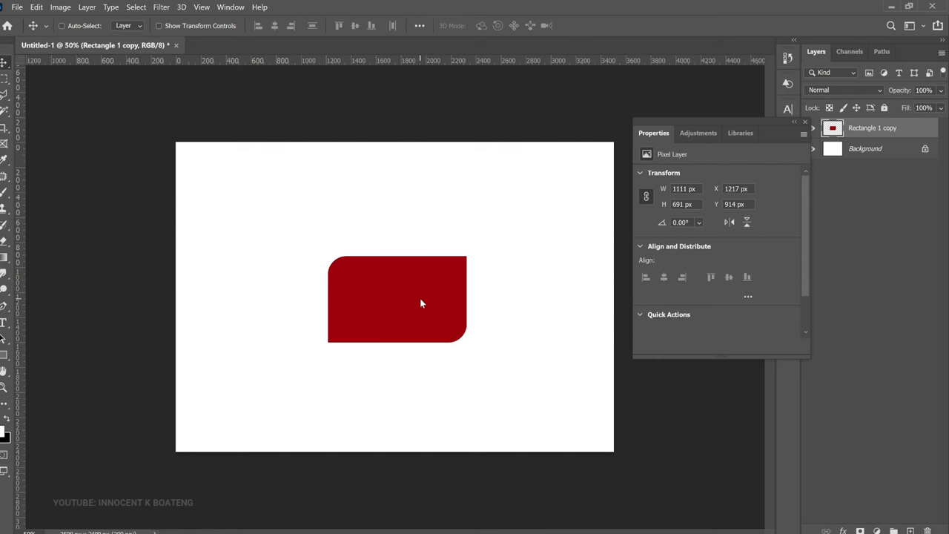
- Delete the merged shape and draw a tall rectangle about 965 × 1818 px in the middle of the canvas
{"action": "key", "text": "Delete"}
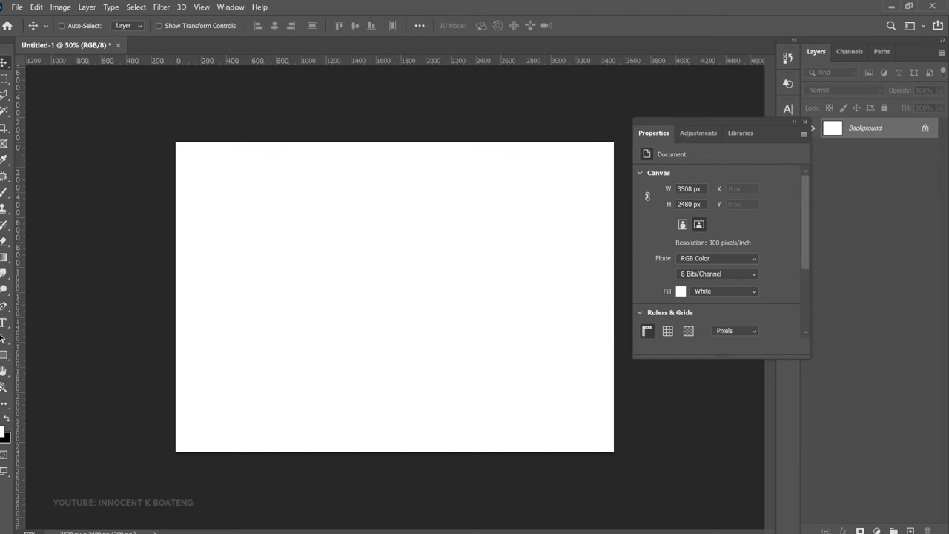
{"action": "right_click", "coordinate": [4, 355]}
{"action": "left_click", "coordinate": [110, 356]}
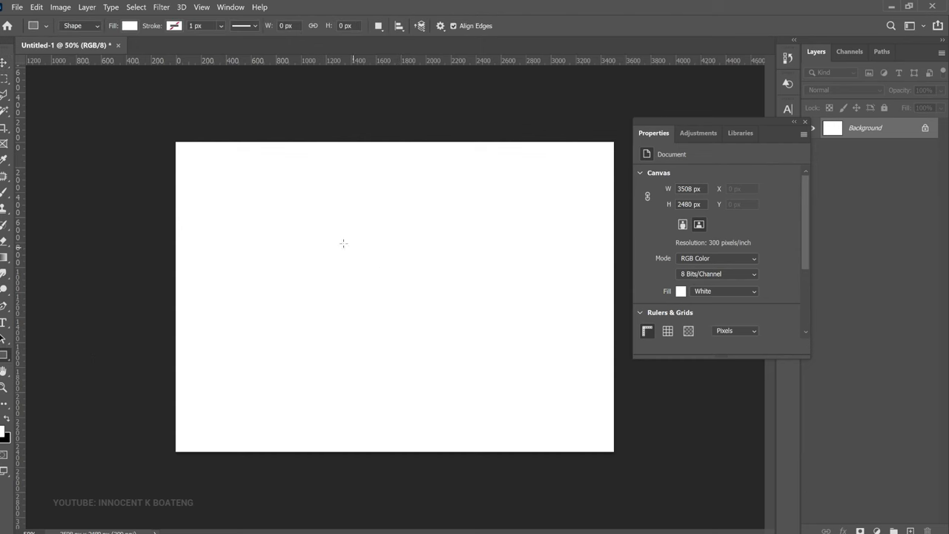
{"action": "left_click_drag", "start_coordinate": [349, 210], "coordinate": [470, 436]}
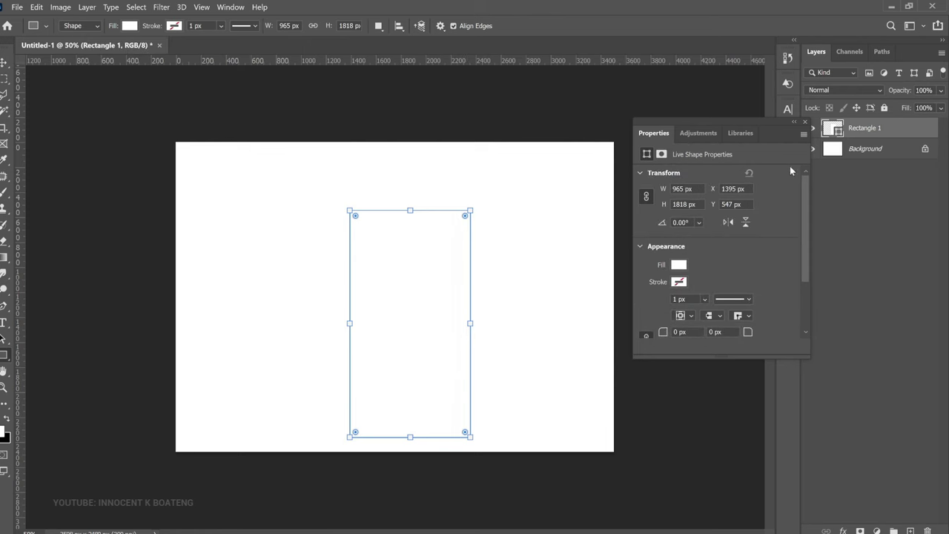
- Change the tall rectangle's fill colour to a dark olive yellow
{"action": "key", "text": "v"}
{"action": "double_click", "coordinate": [838, 132]}
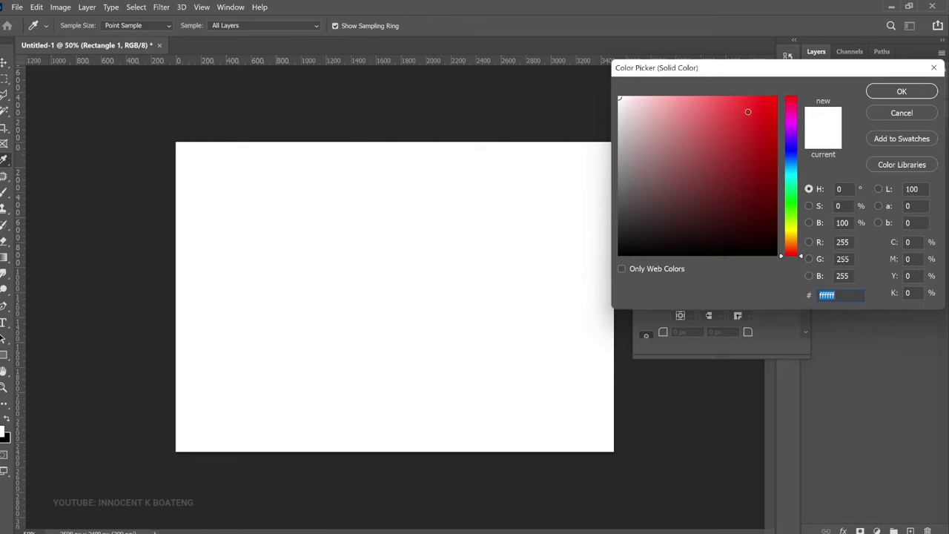
{"action": "left_click", "coordinate": [755, 110]}
{"action": "left_click_drag", "start_coordinate": [755, 110], "coordinate": [772, 162]}
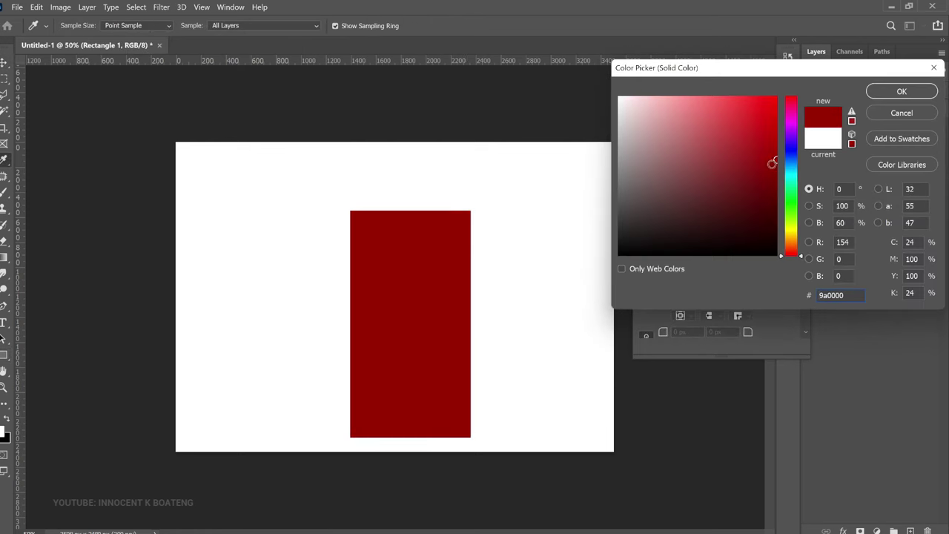
{"action": "left_click", "coordinate": [790, 241]}
{"action": "left_click", "coordinate": [760, 185]}
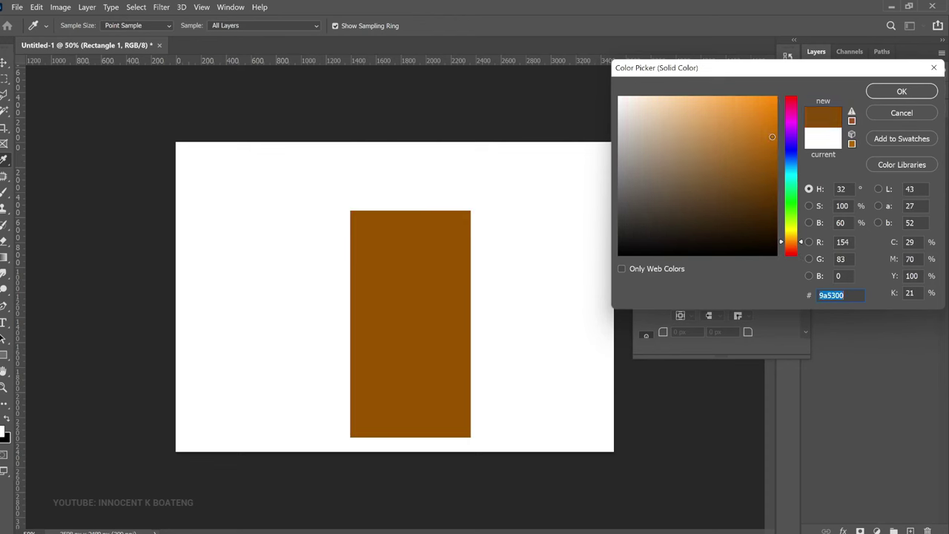
{"action": "key", "text": "Return"}
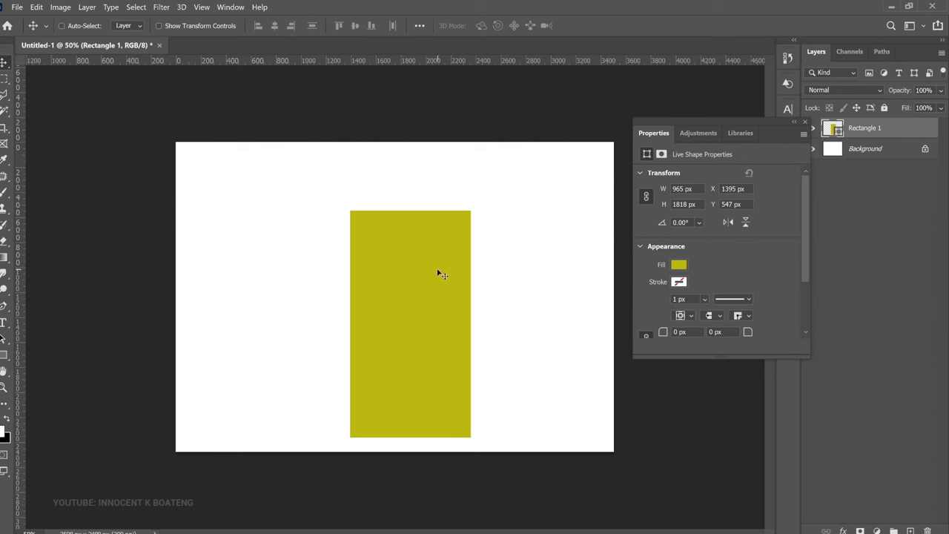
- Rasterize the rectangle layer and cut its top off diagonally with a Polygonal Lasso selection, leaving the upper-right corner as the peak
{"action": "right_click", "coordinate": [875, 131]}
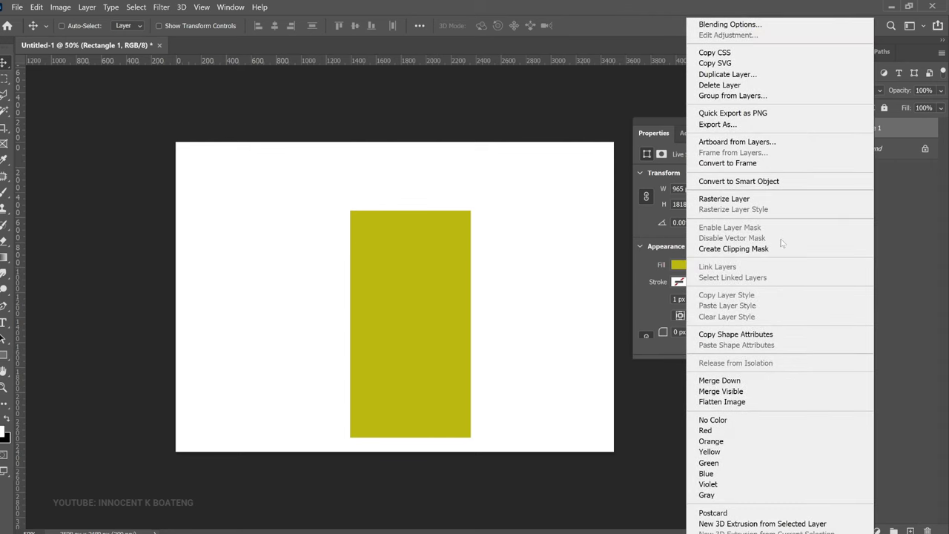
{"action": "left_click", "coordinate": [745, 201]}
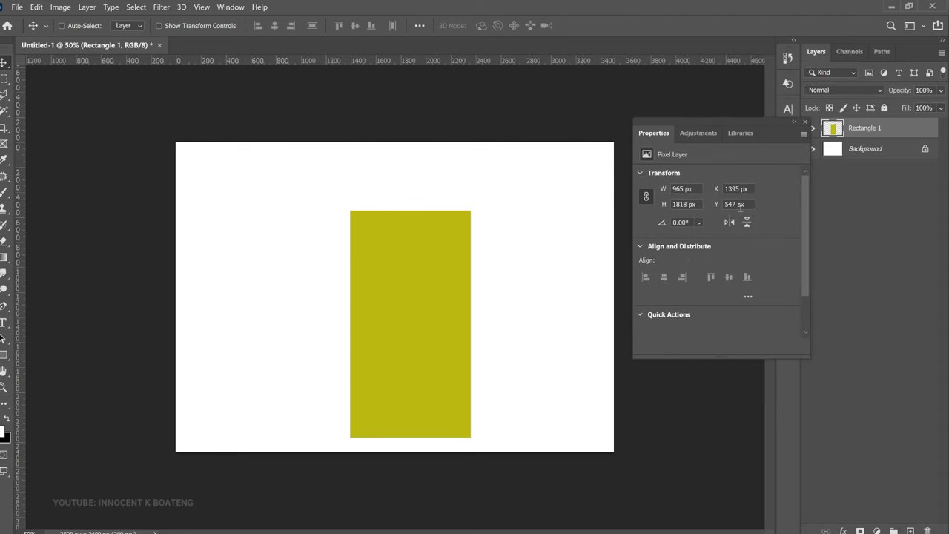
{"action": "left_click", "coordinate": [3, 94]}
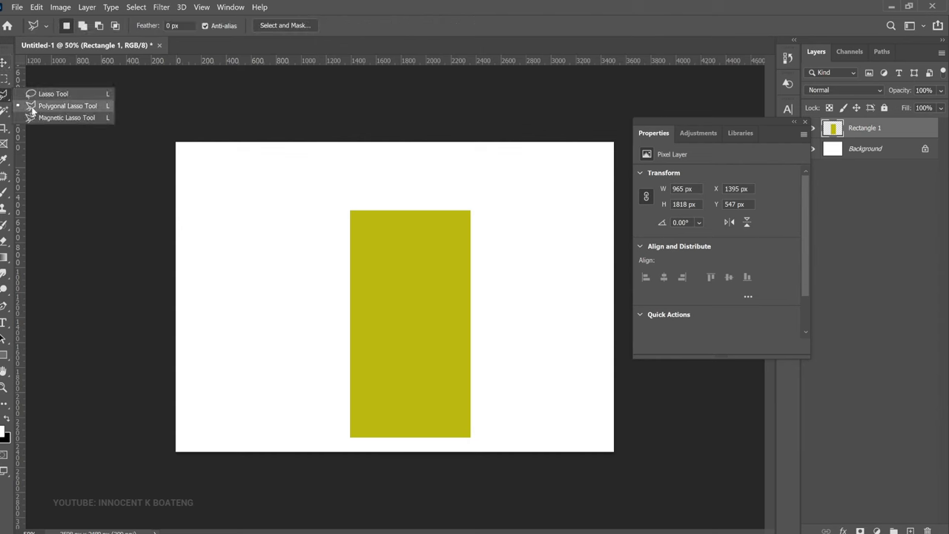
{"action": "left_click", "coordinate": [58, 107]}
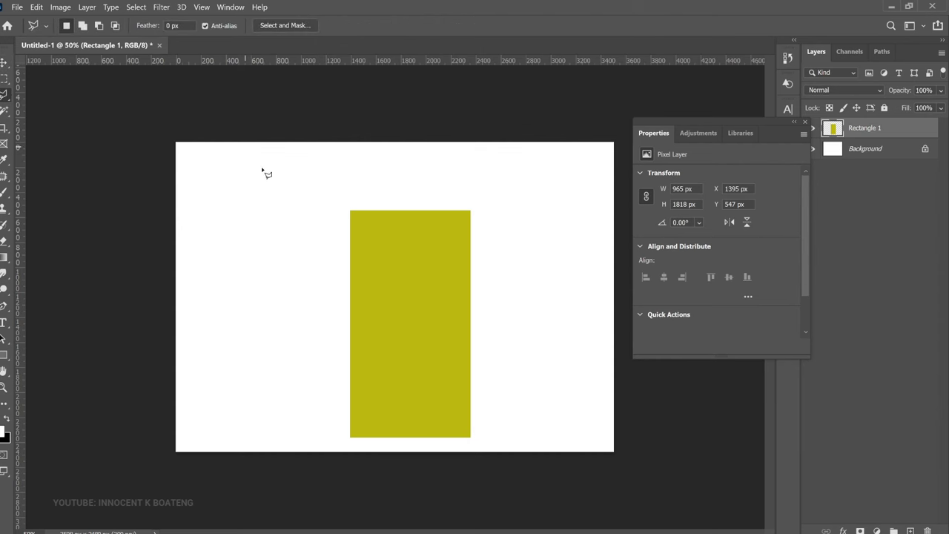
{"action": "left_click", "coordinate": [326, 280]}
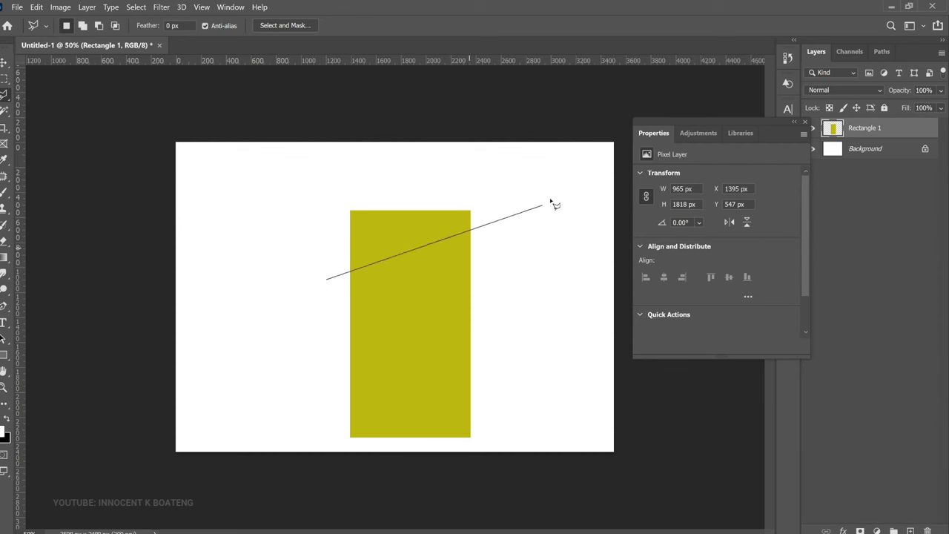
{"action": "left_click", "coordinate": [587, 157]}
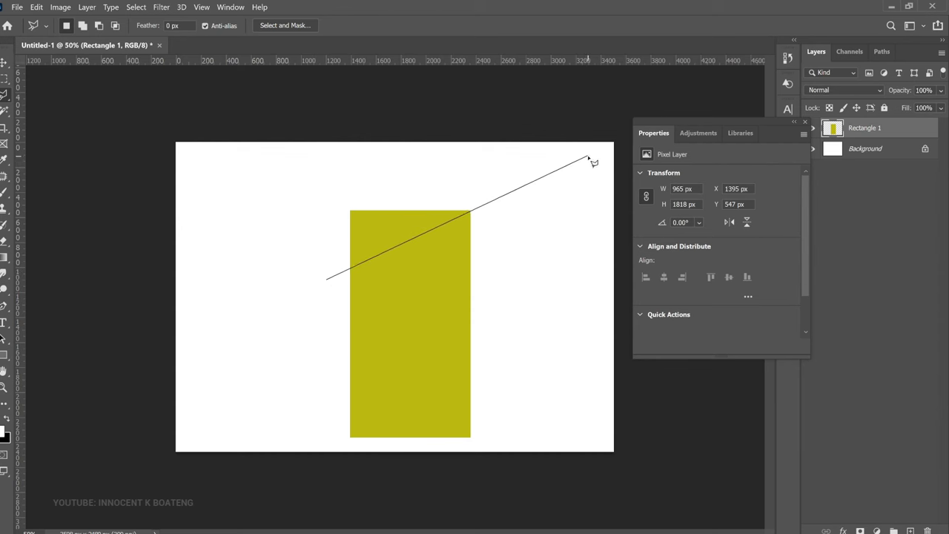
{"action": "left_click", "coordinate": [324, 162]}
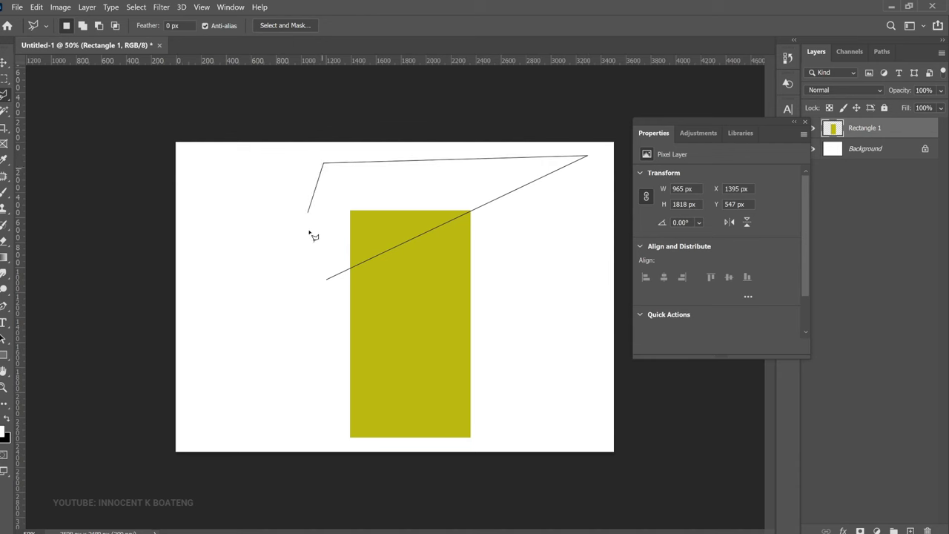
{"action": "left_click", "coordinate": [326, 280]}
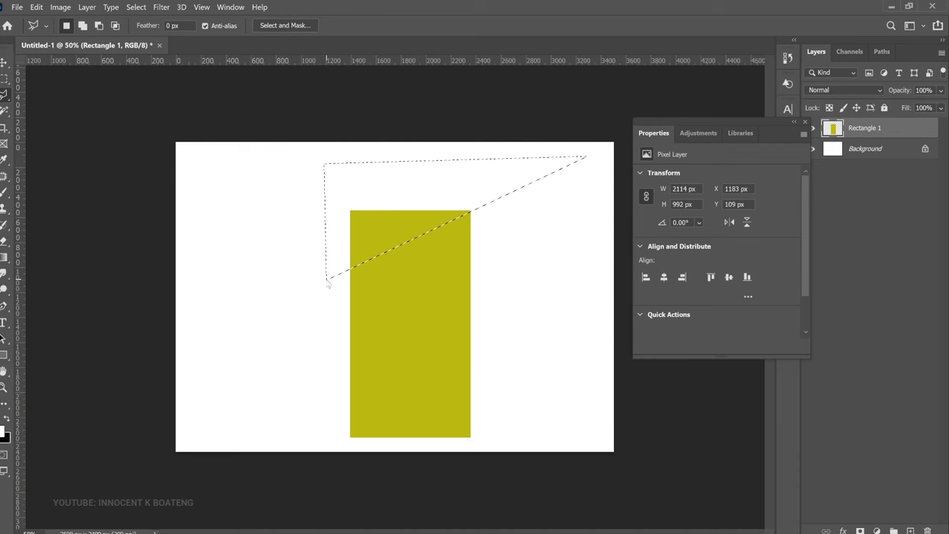
{"action": "key", "text": "Delete"}
{"action": "key", "text": "ctrl+d"}
- Scale the slanted shape down to about 863 × 1621 px and place a duplicate overlapping its right side
{"action": "key", "text": "ctrl+t"}
{"action": "key", "text": "ctrl+minus"}
{"action": "left_click_drag", "start_coordinate": [445, 389], "coordinate": [459, 349]}
{"action": "key", "text": "Return"}
{"action": "key", "text": "ctrl+j"}
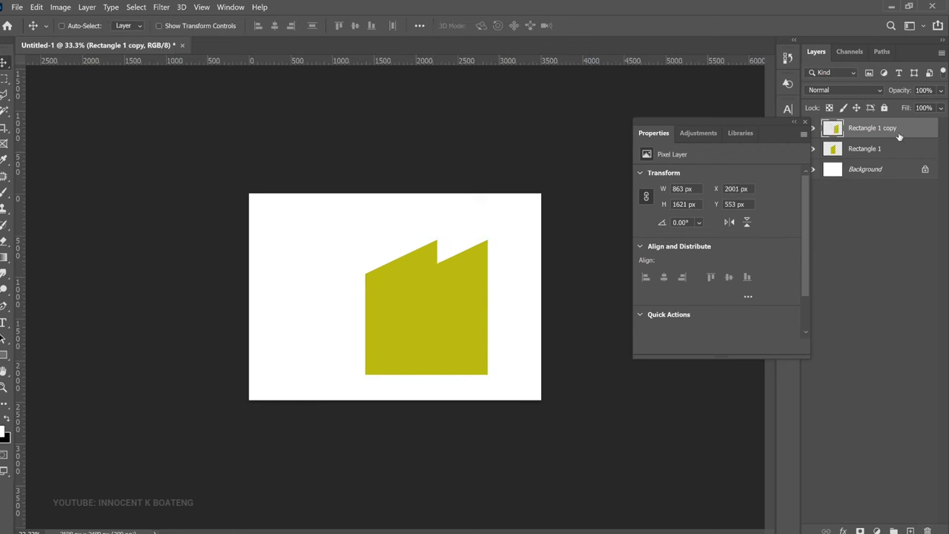
- Add a bright orange Color Overlay to the Rectangle 1 copy layer
{"action": "right_click", "coordinate": [898, 132]}
{"action": "left_click", "coordinate": [764, 24]}
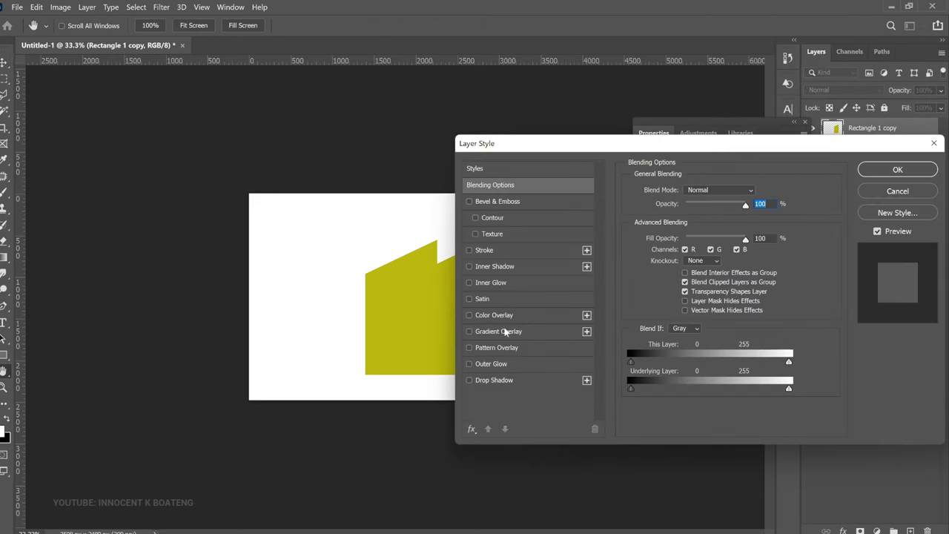
{"action": "left_click", "coordinate": [494, 315]}
{"action": "left_click_drag", "start_coordinate": [531, 144], "coordinate": [594, 143]}
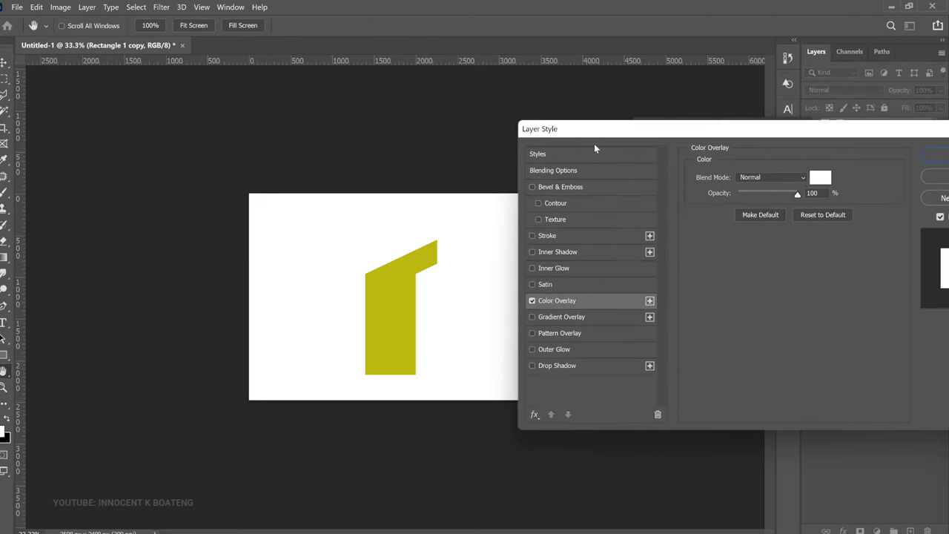
{"action": "left_click", "coordinate": [830, 176]}
{"action": "left_click", "coordinate": [790, 246]}
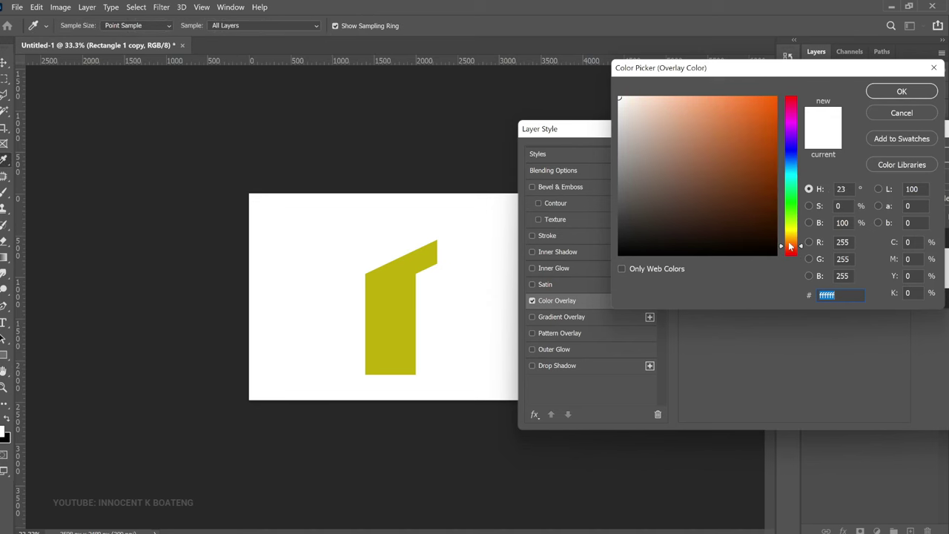
{"action": "left_click", "coordinate": [762, 119]}
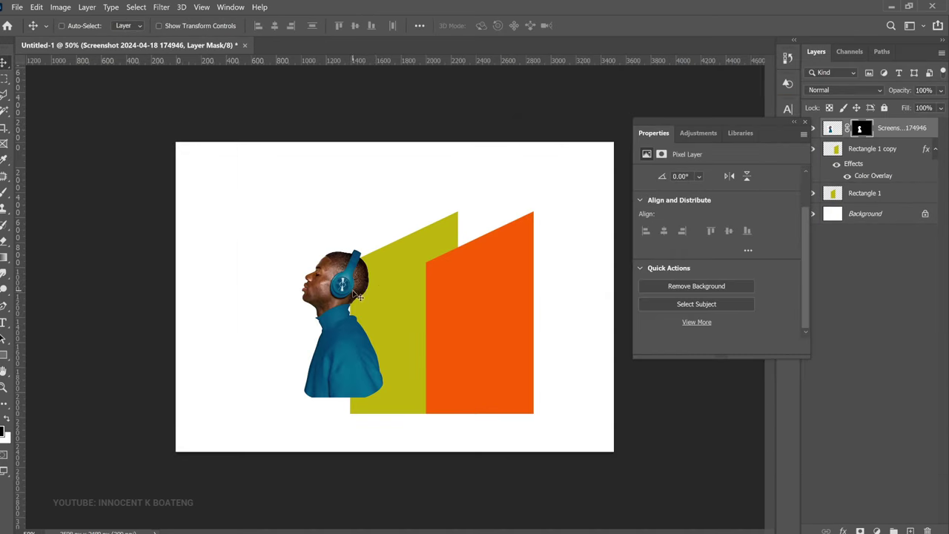
- Move the masked portrait over the two slanted shapes and enlarge it slightly
{"action": "left_click_drag", "start_coordinate": [349, 224], "coordinate": [458, 326]}
{"action": "key", "text": "ctrl+t"}
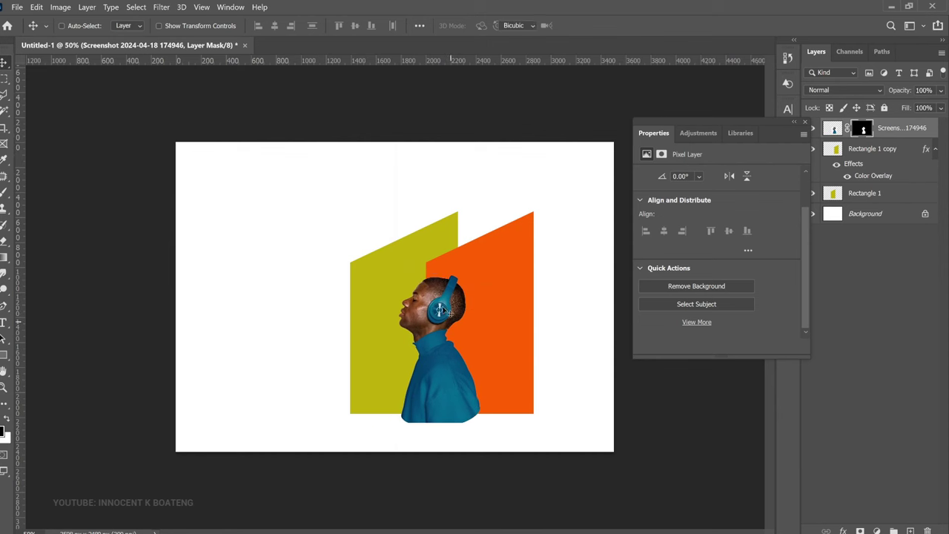
{"action": "left_click_drag", "start_coordinate": [372, 271], "coordinate": [365, 262]}
{"action": "key", "text": "Return"}
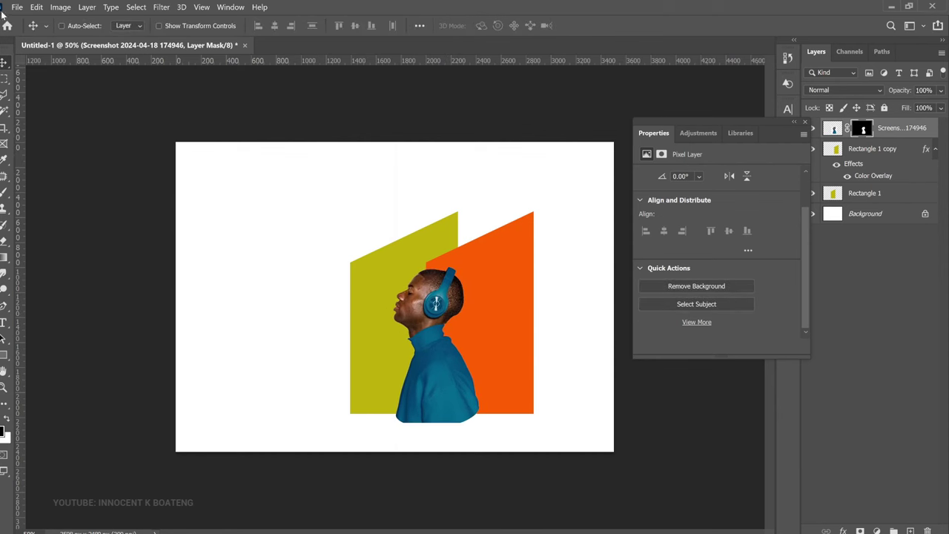
- Select the strip below the shapes' lower edge and remove the part of the portrait that extends past it
{"action": "left_click", "coordinate": [4, 78]}
{"action": "left_click_drag", "start_coordinate": [551, 447], "coordinate": [335, 415]}
{"action": "key", "text": "ctrl+d"}
{"action": "left_click_drag", "start_coordinate": [559, 447], "coordinate": [344, 413]}
{"action": "key", "text": "ctrl+2"}
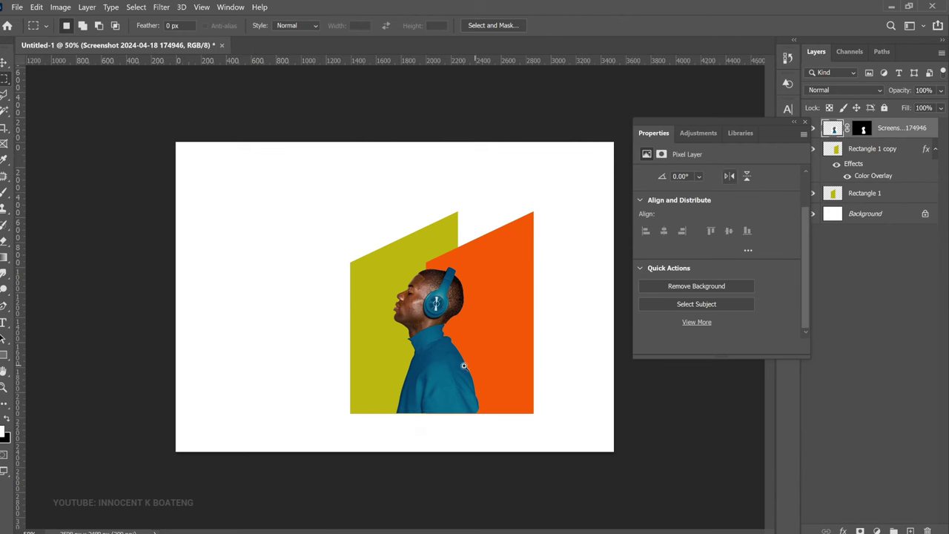
{"action": "key", "text": "z"}
{"action": "left_click", "coordinate": [441, 359]}
{"action": "left_click", "coordinate": [475, 340]}
{"action": "left_click", "coordinate": [475, 340], "text": "alt"}
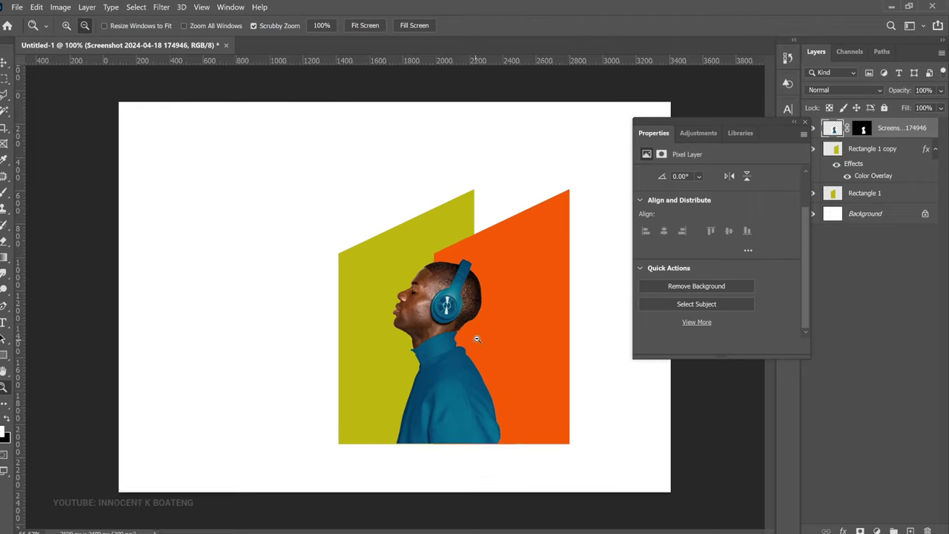
{"action": "key", "text": "m"}
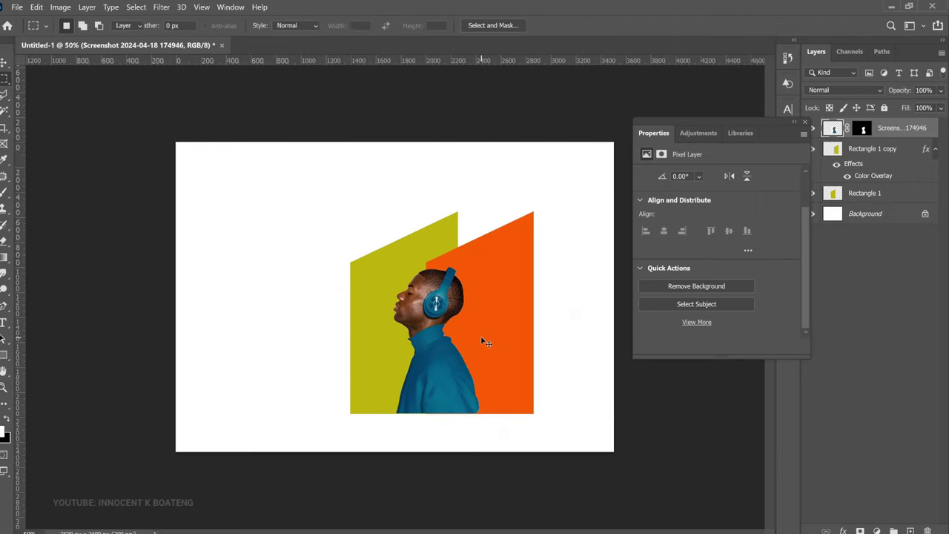
{"action": "key", "text": "v"}
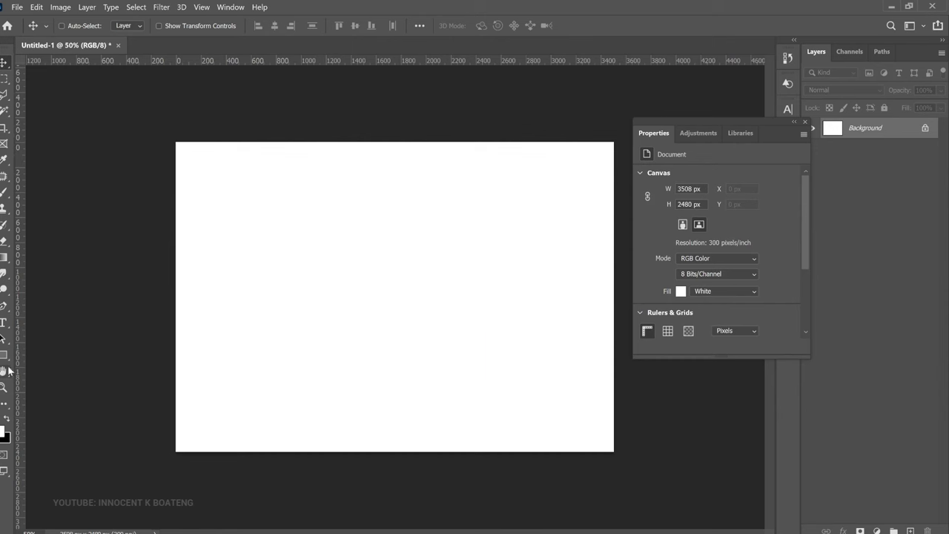
- Draw a circle about 1292 px in diameter on the empty canvas
{"action": "left_click", "coordinate": [3, 355]}
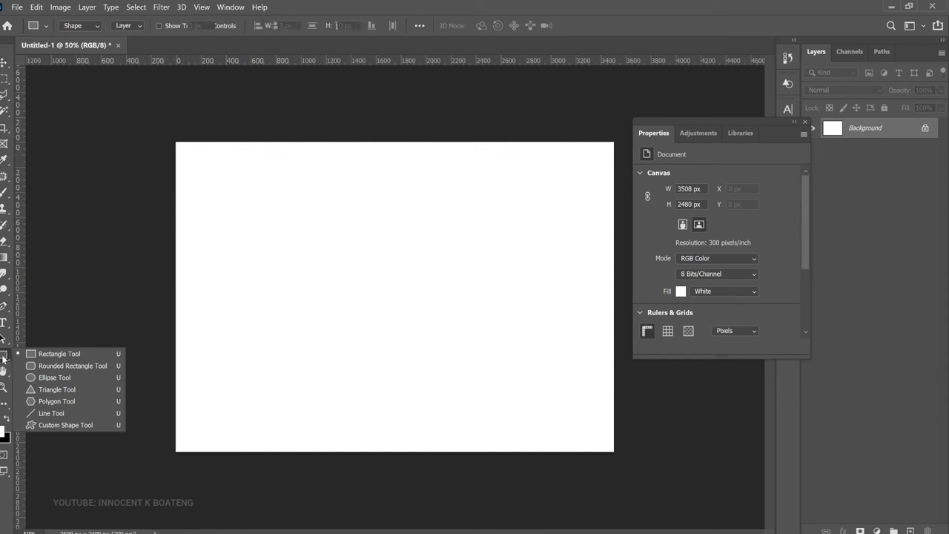
{"action": "left_click", "coordinate": [56, 381]}
{"action": "left_click_drag", "start_coordinate": [294, 214], "coordinate": [470, 375]}
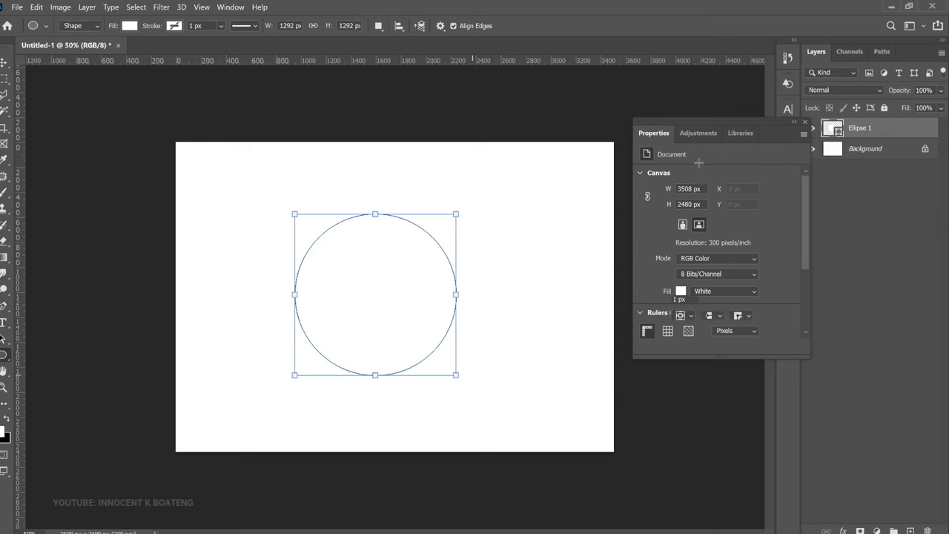
- Fill the circle with dark red #920c0c and move it to the centre of the canvas
{"action": "double_click", "coordinate": [836, 130]}
{"action": "mouse_move", "coordinate": [746, 142]}
{"action": "left_mouse_down"}
{"action": "mouse_move", "coordinate": [775, 139]}
{"action": "mouse_move", "coordinate": [766, 141]}
{"action": "mouse_move", "coordinate": [766, 163]}
{"action": "left_mouse_up"}
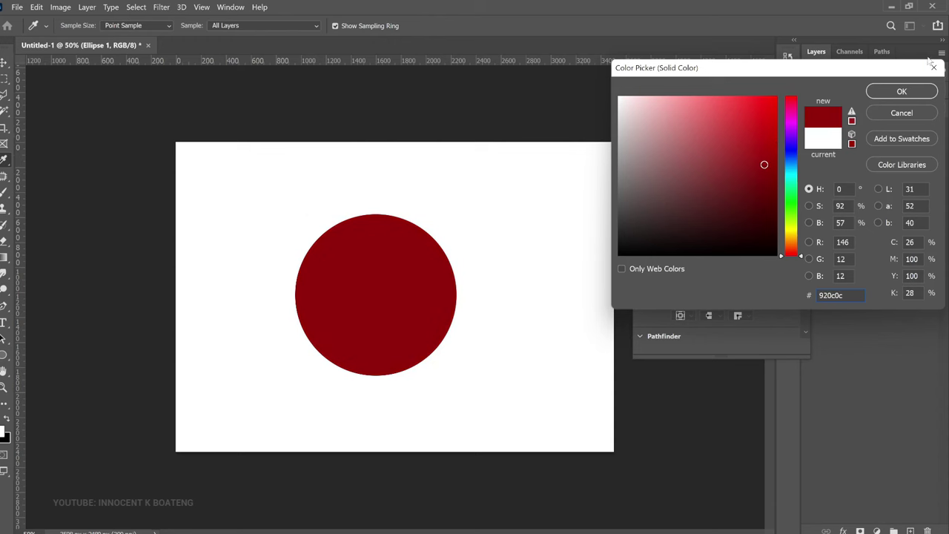
{"action": "left_click", "coordinate": [901, 91]}
{"action": "key", "text": "v"}
{"action": "mouse_move", "coordinate": [391, 290]}
{"action": "left_mouse_down"}
{"action": "mouse_move", "coordinate": [403, 288]}
{"action": "mouse_move", "coordinate": [394, 295]}
{"action": "left_mouse_up"}
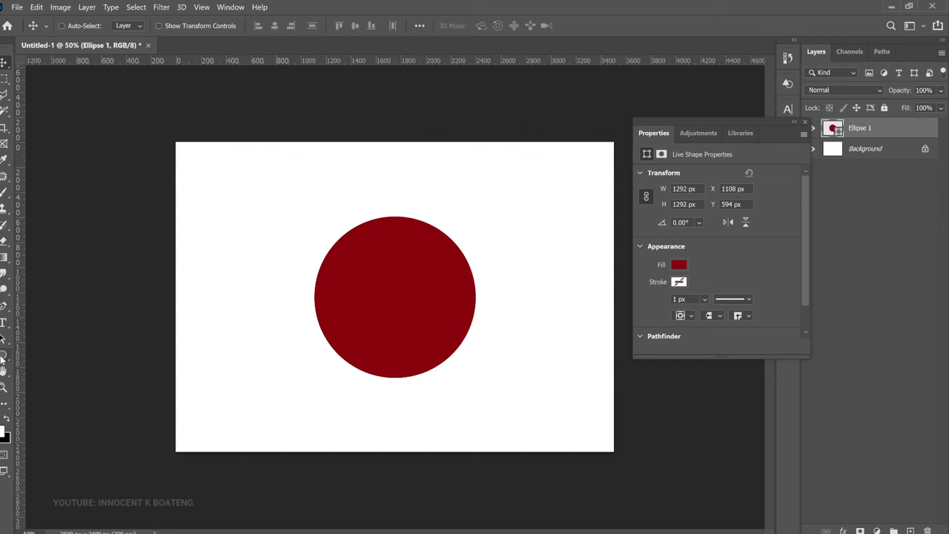
- Draw a small triangle and rotate it into place at the circle's lower-right edge as a speech bubble tail
{"action": "left_click", "coordinate": [3, 355]}
{"action": "left_click", "coordinate": [56, 389]}
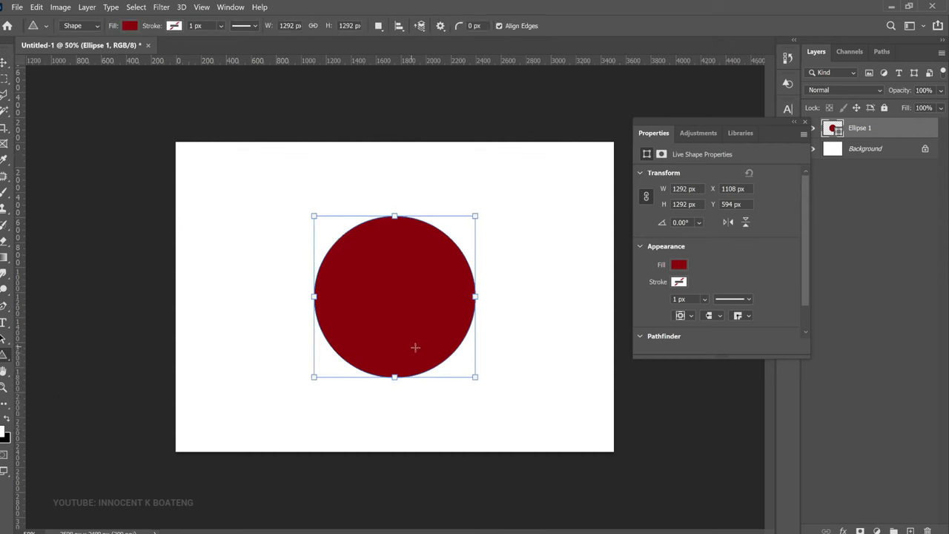
{"action": "left_click_drag", "start_coordinate": [509, 314], "coordinate": [576, 377]}
{"action": "key", "text": "v"}
{"action": "left_click_drag", "start_coordinate": [552, 340], "coordinate": [500, 380]}
{"action": "key", "text": "ctrl+t"}
{"action": "mouse_move", "coordinate": [442, 348]}
{"action": "left_mouse_down"}
{"action": "mouse_move", "coordinate": [461, 360]}
{"action": "mouse_move", "coordinate": [451, 347]}
{"action": "left_mouse_up"}
{"action": "key", "text": "Return"}
- Merge the triangle and circle layers and undo the merge
{"action": "left_click", "coordinate": [876, 151], "text": "shift"}
{"action": "key", "text": "ctrl+e"}
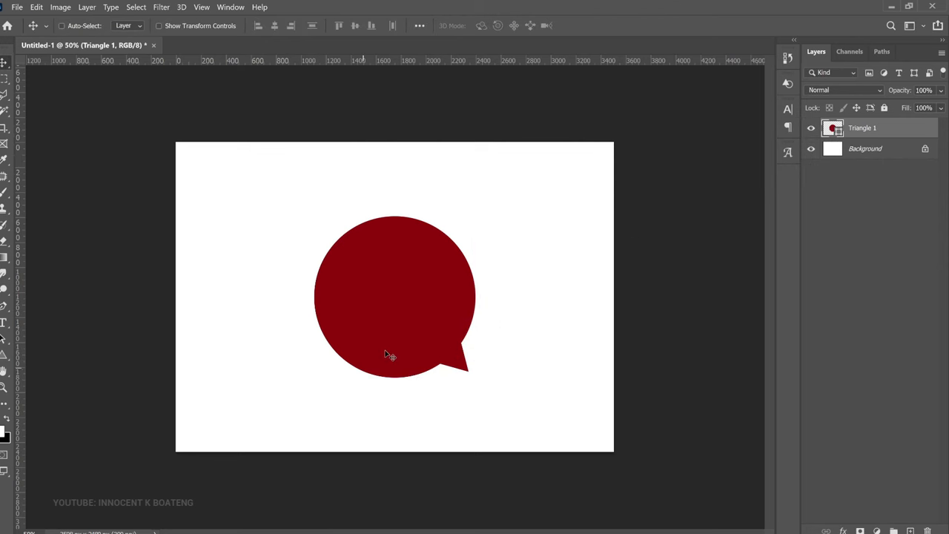
{"action": "key", "text": "ctrl+z"}
- Flip the triangle tail horizontally and move it to the circle's lower-left edge
{"action": "key", "text": "ctrl+t"}
{"action": "right_click", "coordinate": [439, 358]}
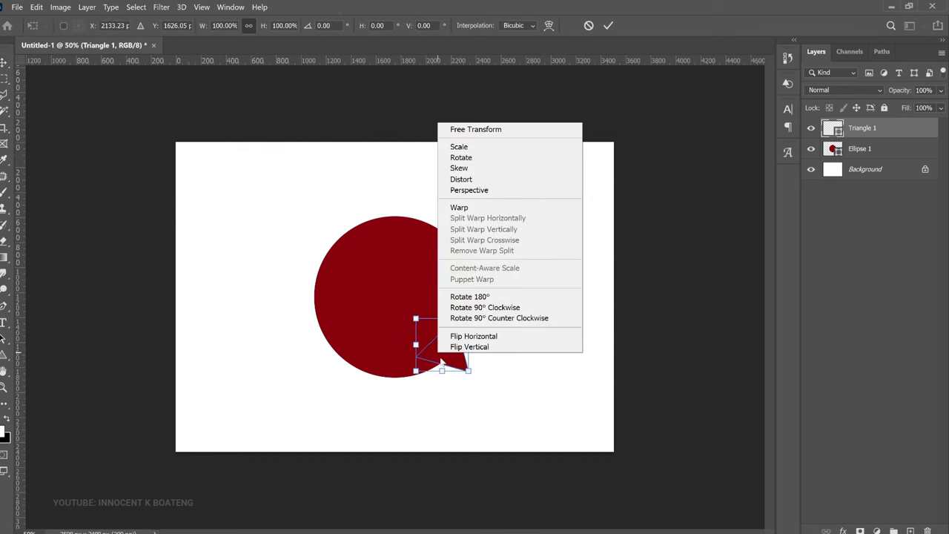
{"action": "left_click", "coordinate": [486, 338]}
{"action": "left_click_drag", "start_coordinate": [432, 348], "coordinate": [345, 375]}
{"action": "key", "text": "Return"}
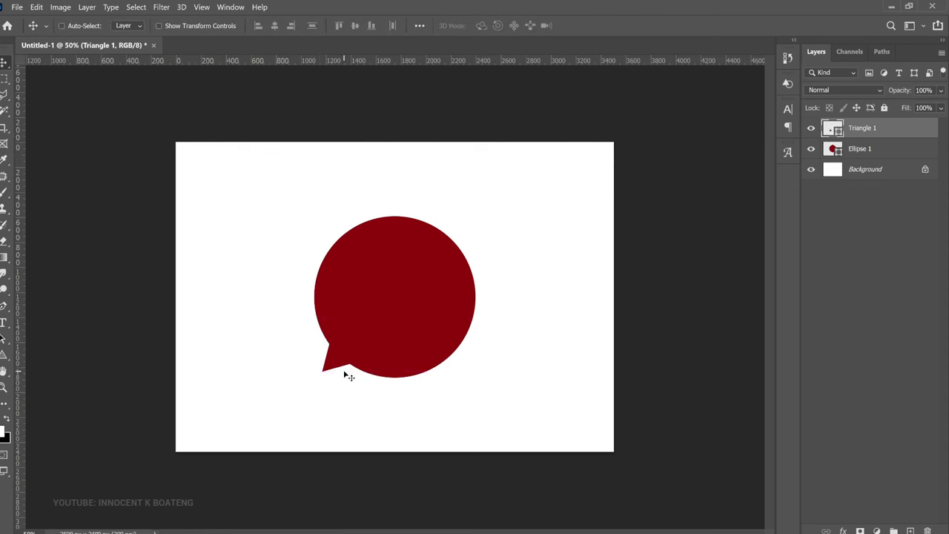
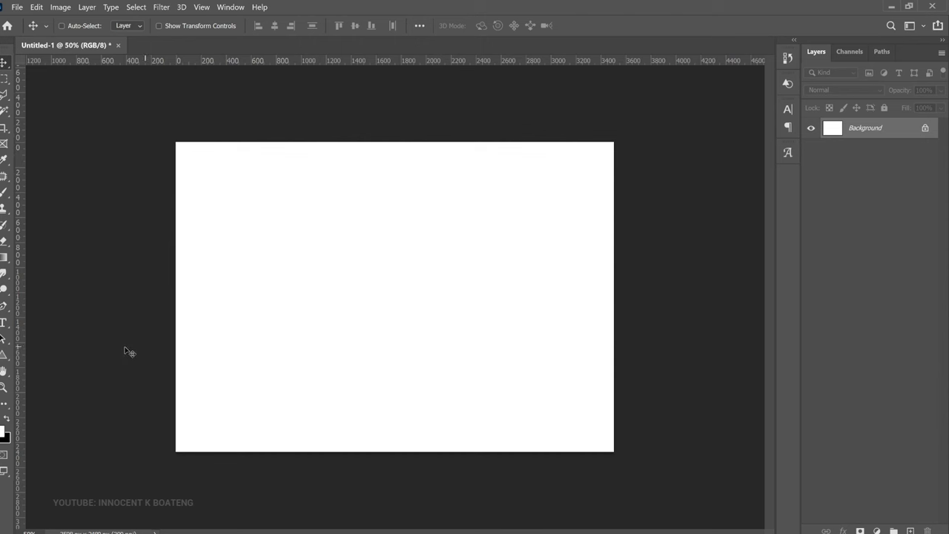
- Draw a rectangle about 1170 × 1413 px on the empty canvas, left of centre
{"action": "left_click_drag", "start_coordinate": [6, 354], "coordinate": [43, 356]}
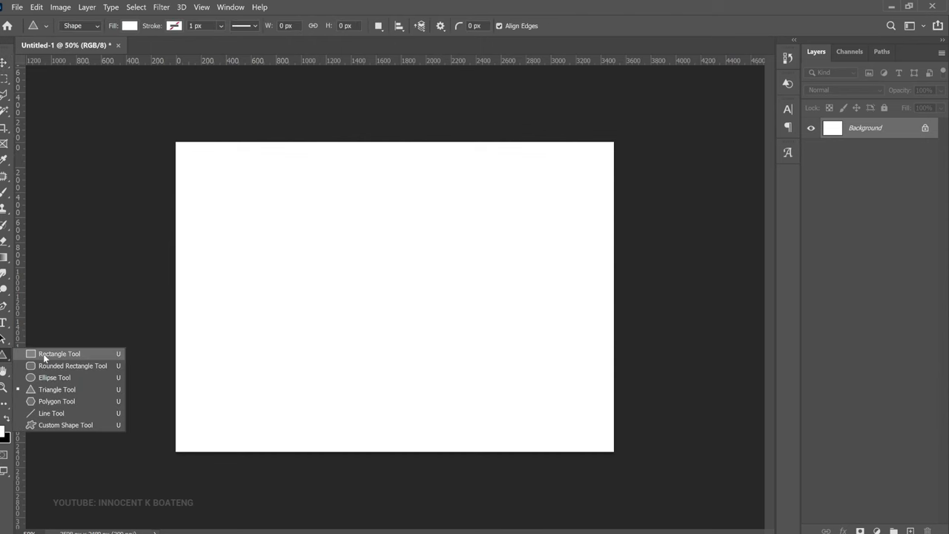
{"action": "left_click", "coordinate": [43, 353]}
{"action": "left_click_drag", "start_coordinate": [296, 191], "coordinate": [442, 368]}
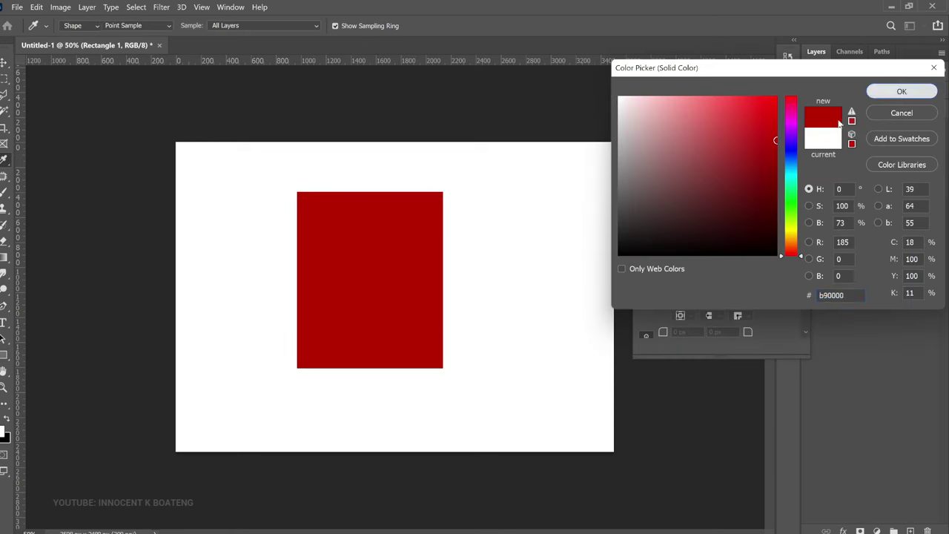
- Fill the new rectangle with red #b90000 and move it down to the vertical middle of the canvas
{"action": "left_click", "coordinate": [902, 92]}
{"action": "left_click_drag", "start_coordinate": [437, 265], "coordinate": [441, 282]}
{"action": "key", "text": "v"}
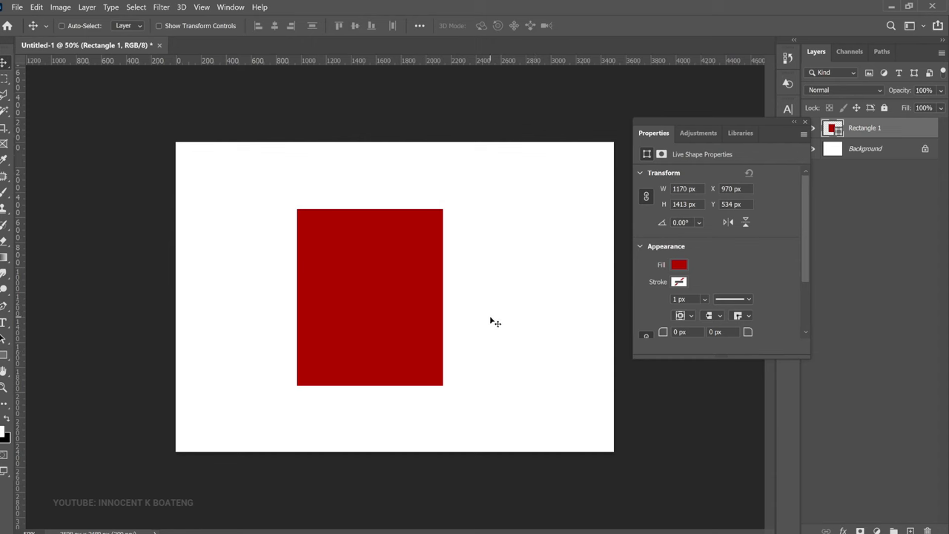
- Try a 52 px radius on all four corners of the red rectangle and undo it
{"action": "scroll", "coordinate": [747, 257], "scroll_direction": "down", "scroll_amount": 3}
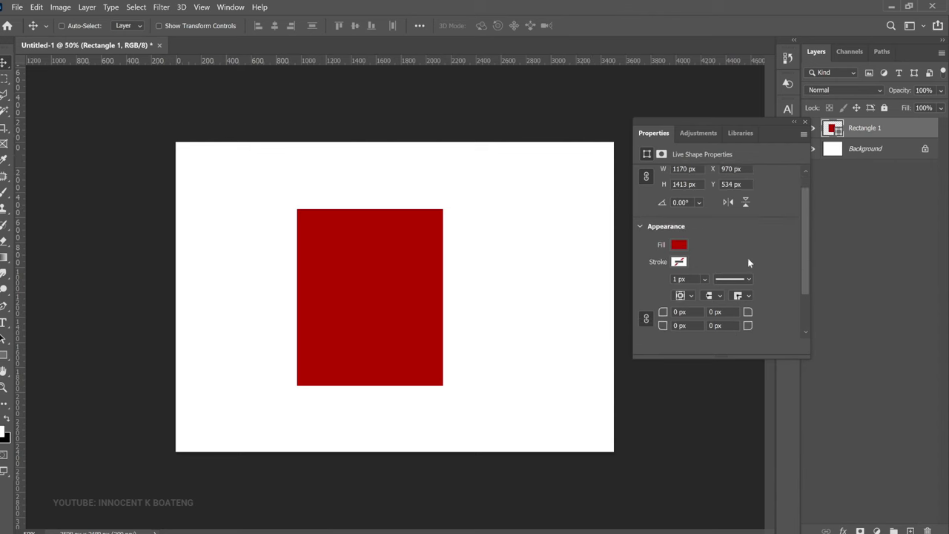
{"action": "left_click", "coordinate": [722, 295]}
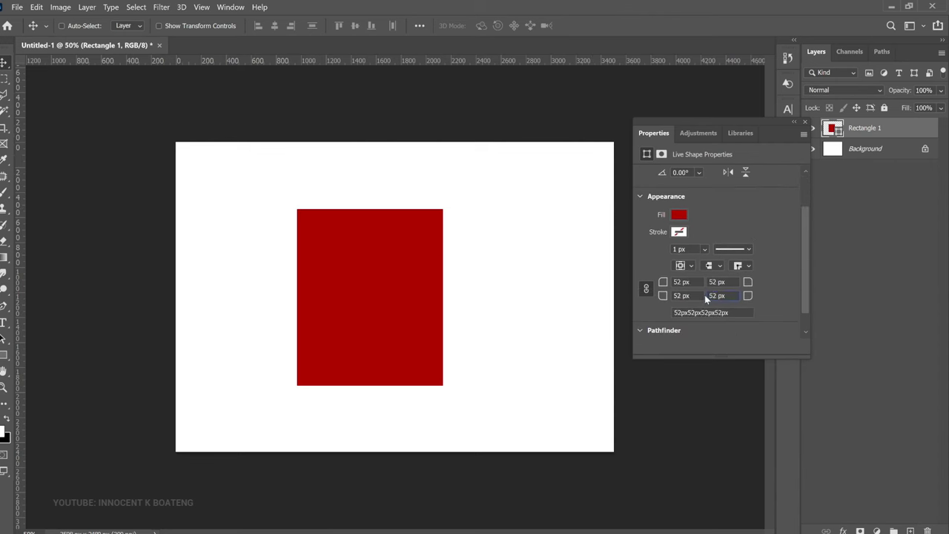
{"action": "key", "text": "ctrl+z"}
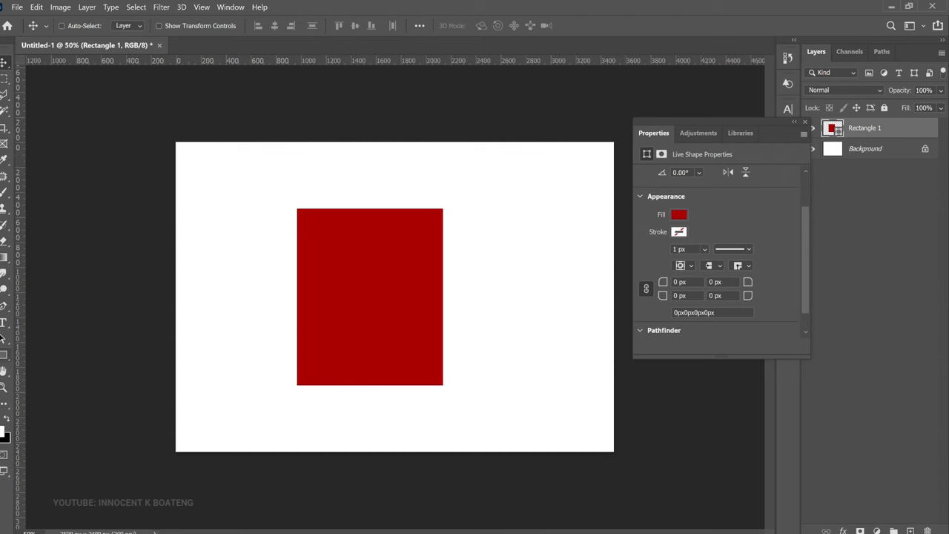
- Draw a rounded rectangle about 935 × 1351 px with 200 px corners and move it onto the red rectangle's lower-right corner
{"action": "left_click", "coordinate": [4, 355]}
{"action": "left_click", "coordinate": [74, 370]}
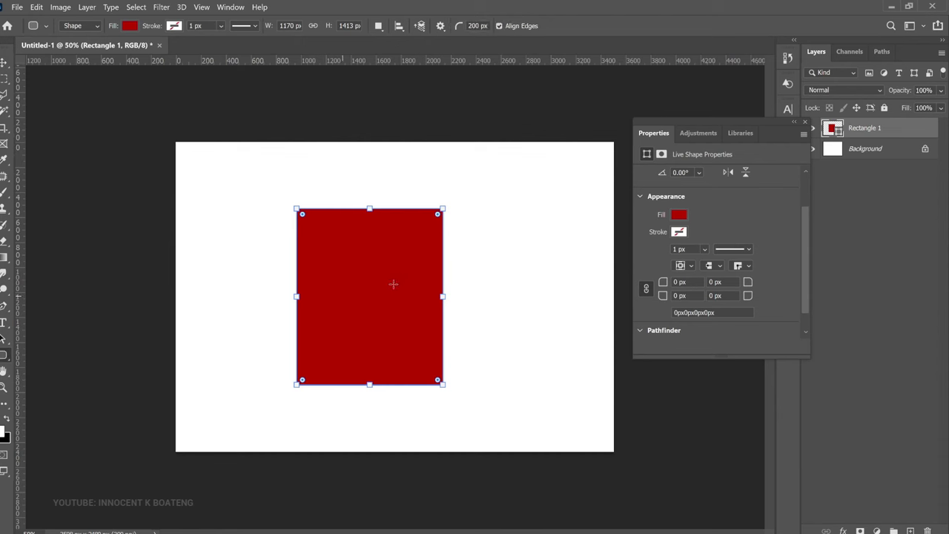
{"action": "left_click_drag", "start_coordinate": [473, 219], "coordinate": [589, 387]}
{"action": "left_click_drag", "start_coordinate": [547, 346], "coordinate": [416, 344]}
- Load the rounded rectangle's outline as a selection, inspect the lower corners and deselect
{"action": "key", "text": "ctrl+1"}
{"action": "left_click", "coordinate": [838, 132], "text": "ctrl"}
{"action": "scroll", "coordinate": [542, 324], "scroll_direction": "down", "scroll_amount": 3}
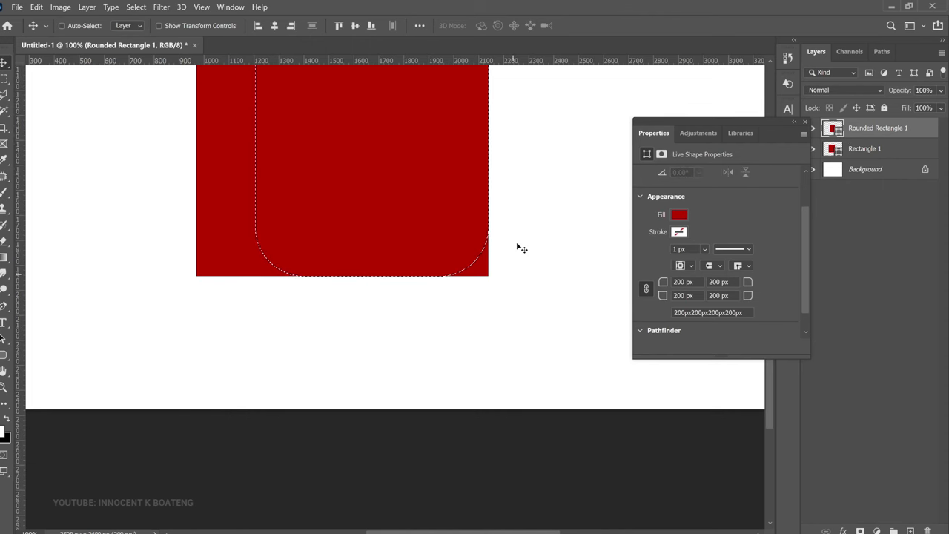
{"action": "scroll", "coordinate": [510, 292], "scroll_direction": "up", "scroll_amount": 2}
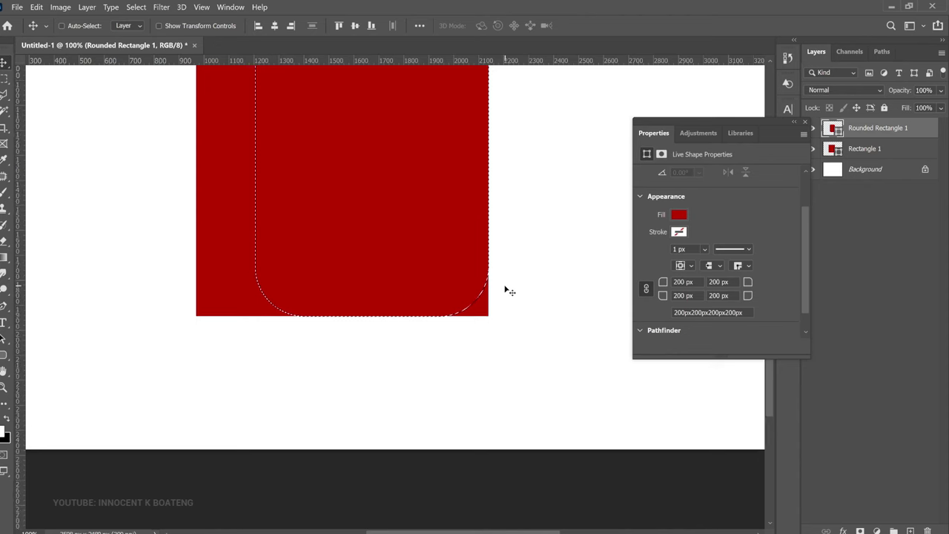
{"action": "key", "text": "ctrl"}
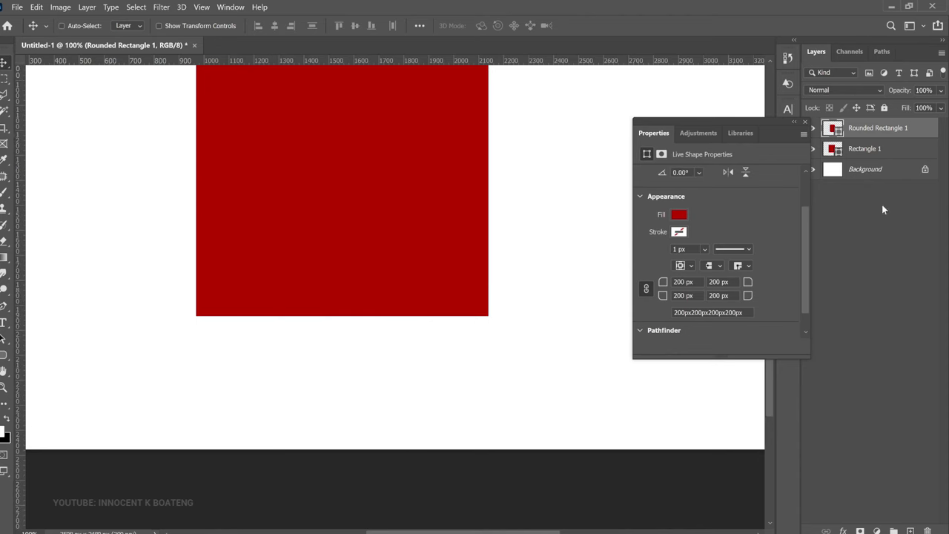
- Rasterize the Rectangle 1 layer
{"action": "left_click", "coordinate": [871, 152]}
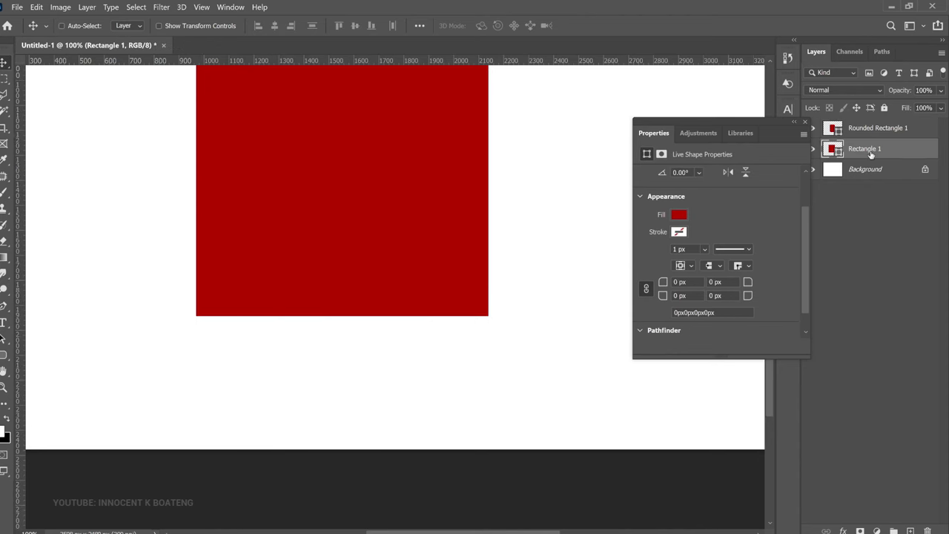
{"action": "right_click", "coordinate": [882, 149]}
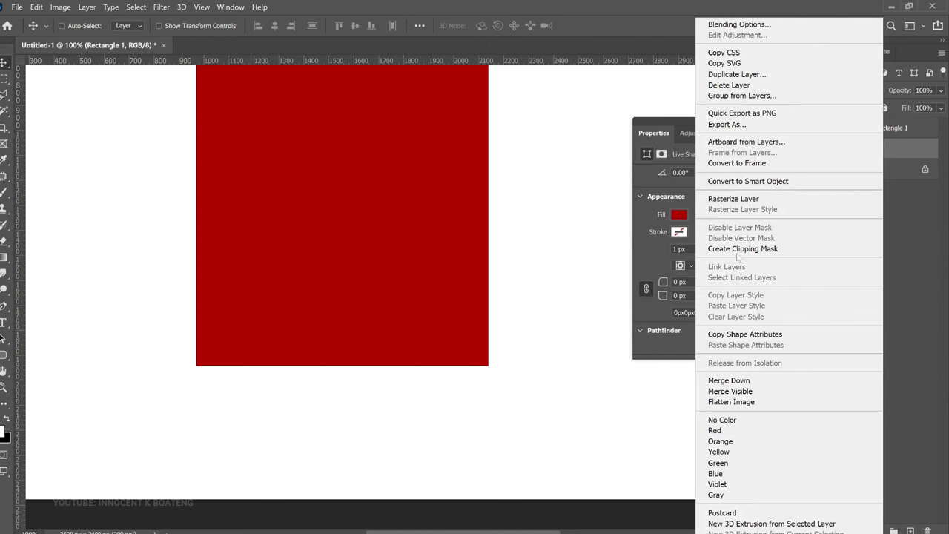
{"action": "left_click", "coordinate": [734, 200]}
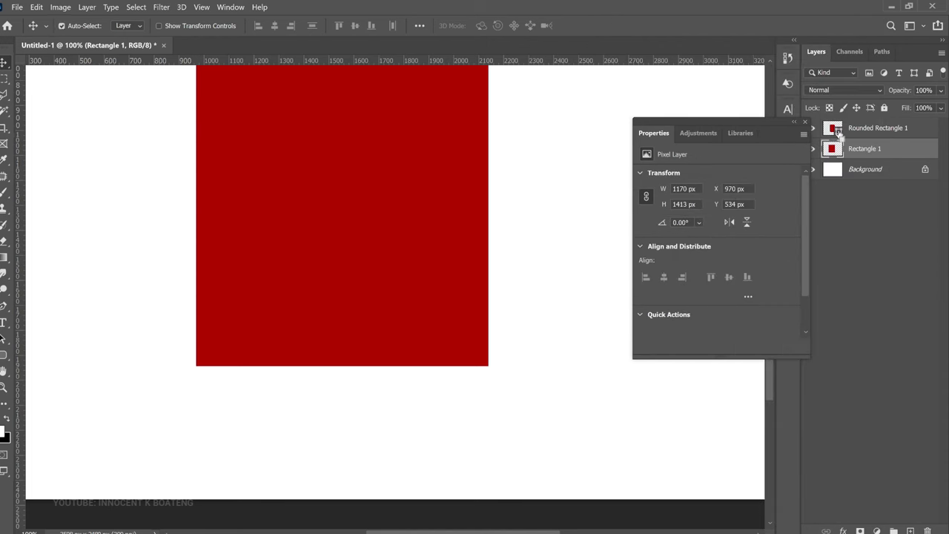
- Load the Rounded Rectangle 1 outline as a selection with Rectangle 1 active and invert the selection
{"action": "left_click", "coordinate": [838, 133], "text": "ctrl"}
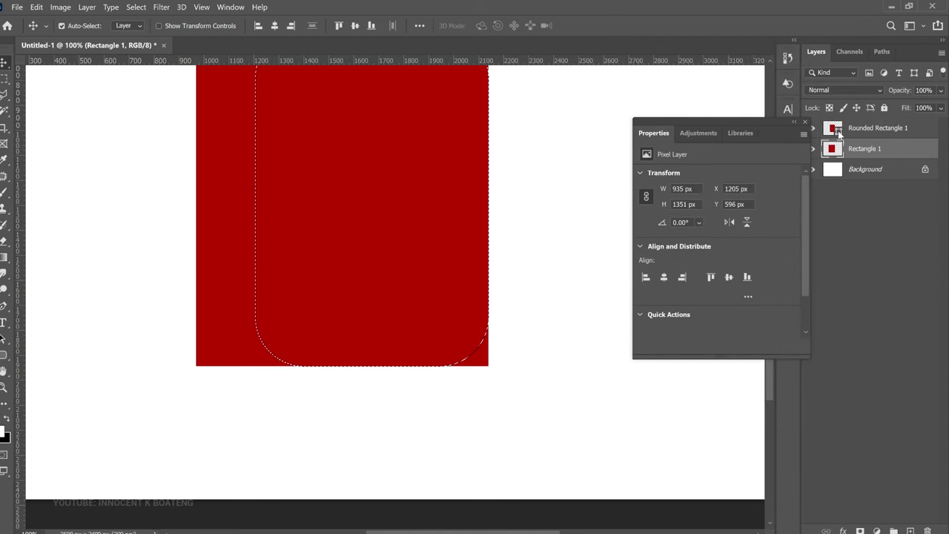
{"action": "scroll", "coordinate": [504, 252], "scroll_direction": "up", "scroll_amount": 3}
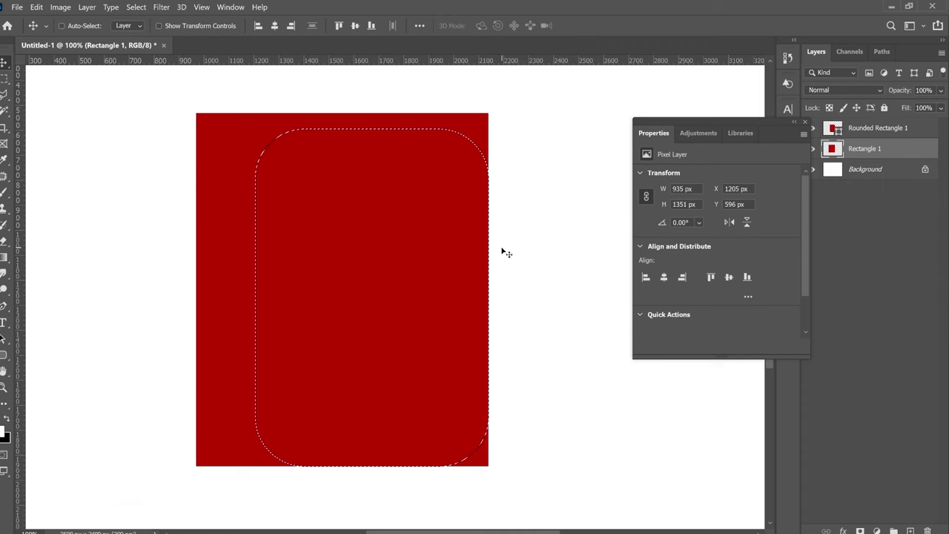
{"action": "key", "text": "ctrl"}
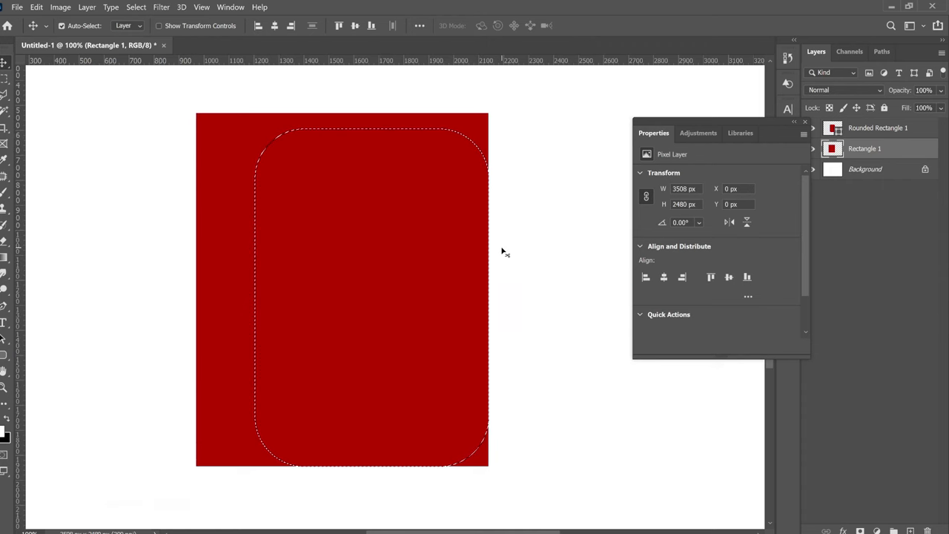
- Erase the square lower-right corner of Rectangle 1 outside the rounded outline with a 155 px eraser at 0% hardness
{"action": "scroll", "coordinate": [525, 275], "scroll_direction": "down", "scroll_amount": 3}
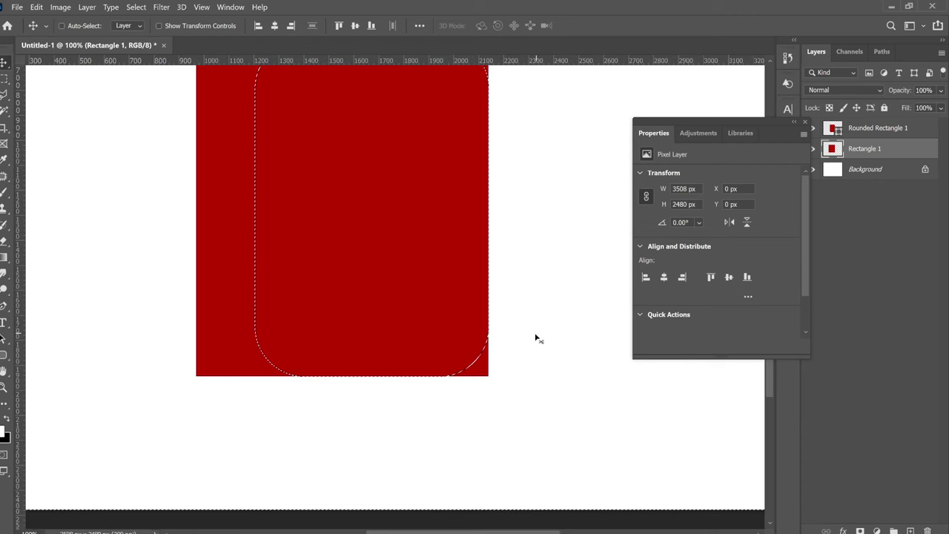
{"action": "key", "text": "e"}
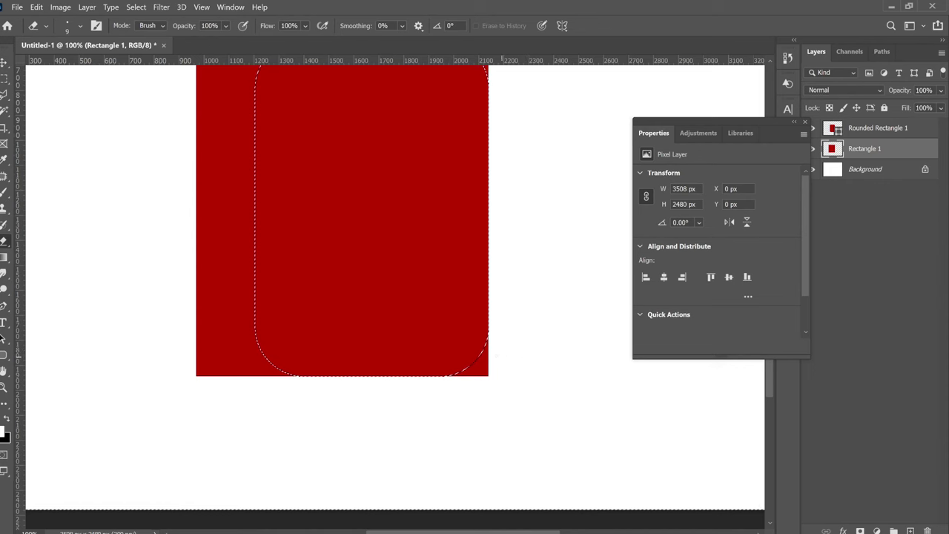
{"action": "right_click", "coordinate": [490, 315]}
{"action": "left_click_drag", "start_coordinate": [586, 372], "coordinate": [551, 373]}
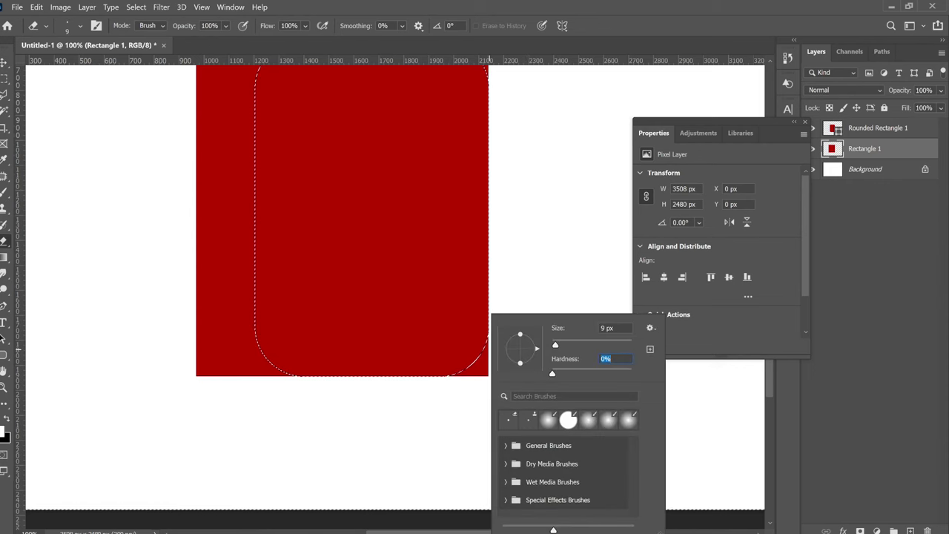
{"action": "left_click", "coordinate": [577, 343]}
{"action": "left_click", "coordinate": [600, 343]}
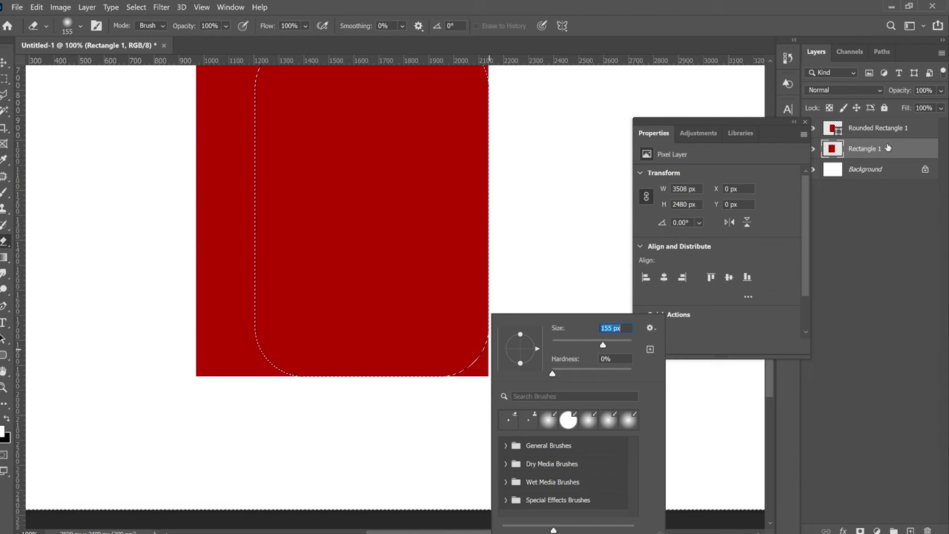
{"action": "left_click", "coordinate": [555, 279]}
{"action": "mouse_move", "coordinate": [499, 332]}
{"action": "left_mouse_down"}
{"action": "mouse_move", "coordinate": [483, 377]}
{"action": "mouse_move", "coordinate": [470, 380]}
{"action": "mouse_move", "coordinate": [487, 353]}
{"action": "left_mouse_up"}
- Deselect and merge the Rounded Rectangle 1 and Rectangle 1 layers into one
{"action": "key", "text": "ctrl+d"}
{"action": "left_click", "coordinate": [879, 129], "text": "shift"}
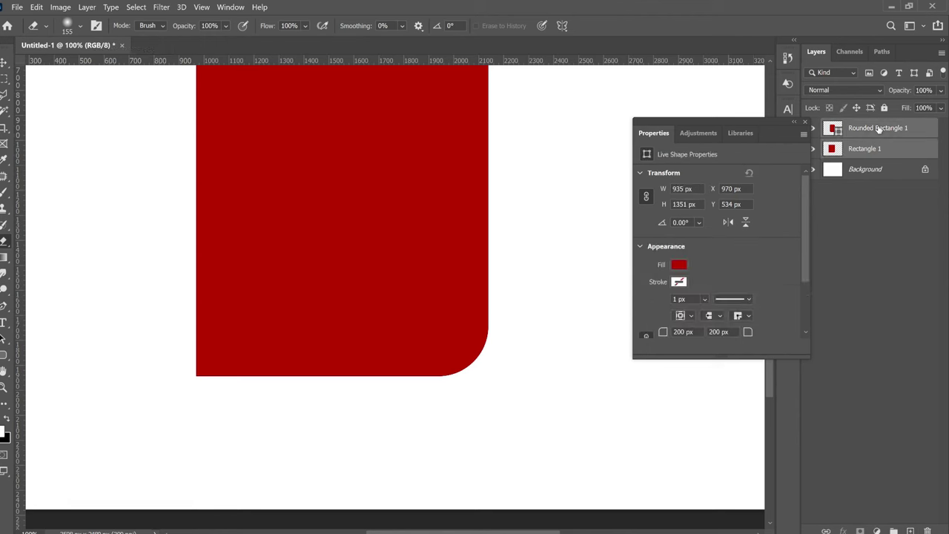
{"action": "key", "text": "ctrl+e"}
{"action": "left_click", "coordinate": [447, 220], "text": "alt"}
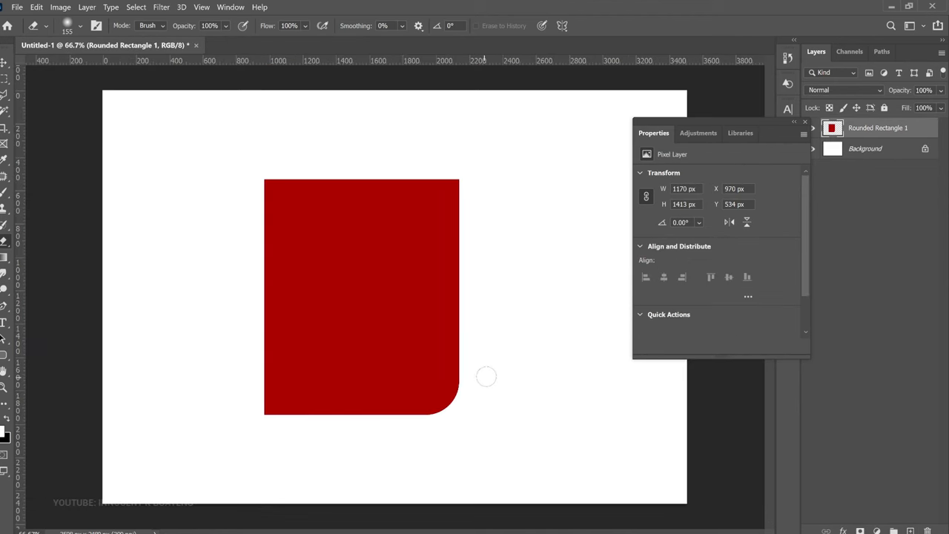
- Scale the merged shape down proportionally to about 728 × 879 px and move it to the middle of the canvas
{"action": "key", "text": "ctrl+t"}
{"action": "left_click_drag", "start_coordinate": [459, 178], "coordinate": [384, 268]}
{"action": "key", "text": "Return"}
{"action": "left_click_drag", "start_coordinate": [366, 331], "coordinate": [436, 279]}
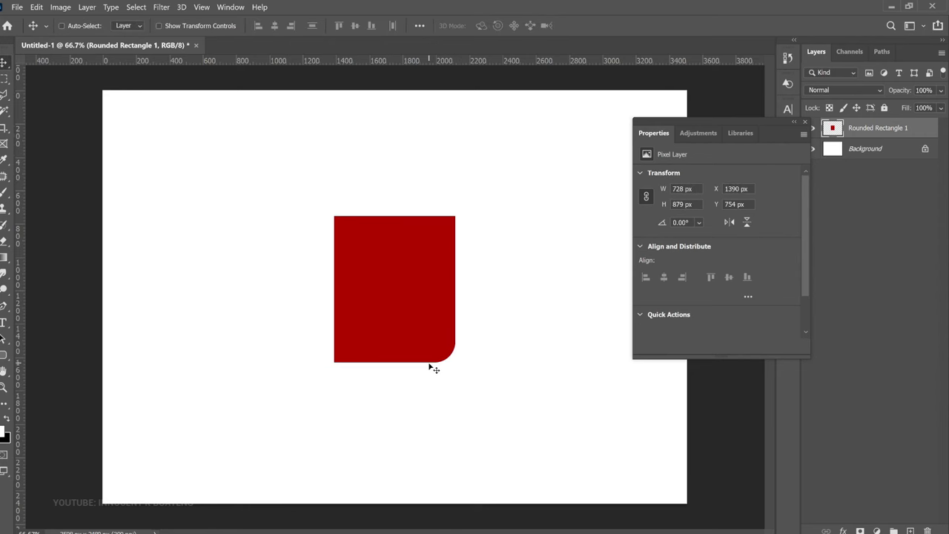
- Draw a rounded rectangle about 869 × 1238 px with a 300 px corner radius beside the shape and undo it
{"action": "left_click", "coordinate": [6, 355]}
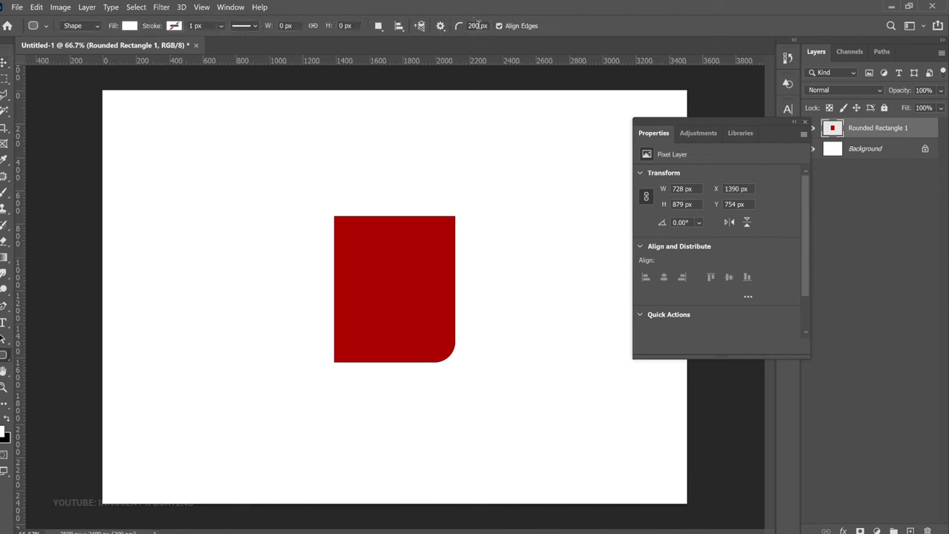
{"action": "left_click", "coordinate": [478, 25]}
{"action": "type", "text": "300"}
{"action": "left_click_drag", "start_coordinate": [488, 221], "coordinate": [630, 421]}
{"action": "key", "text": "ctrl+z"}
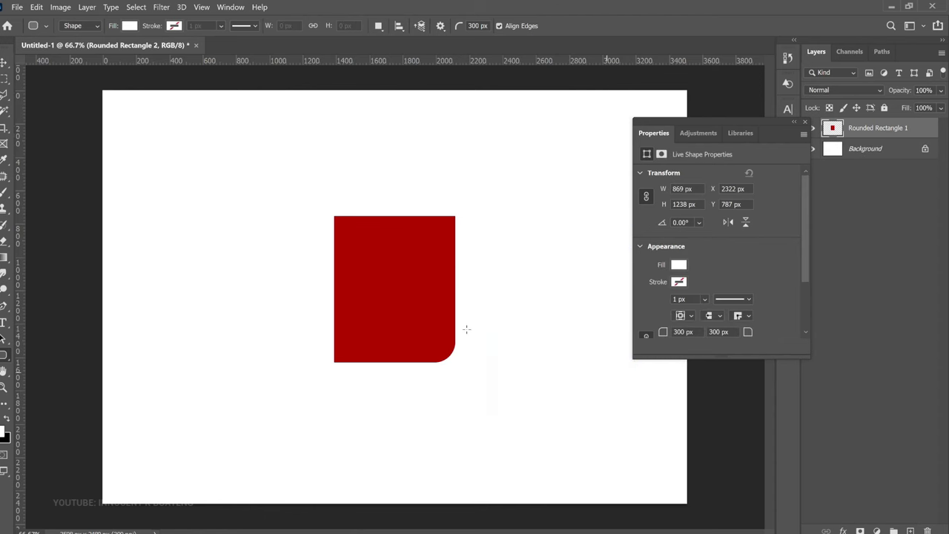
- Flip the red shape horizontally and flip it back
{"action": "key", "text": "v"}
{"action": "right_click", "coordinate": [427, 298]}
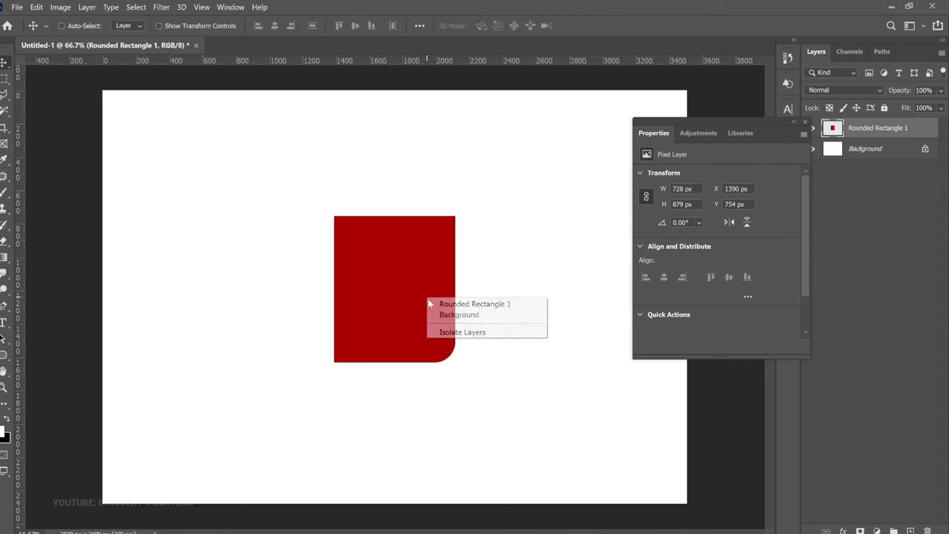
{"action": "left_click", "coordinate": [457, 304]}
{"action": "key", "text": "ctrl+t"}
{"action": "right_click", "coordinate": [412, 296]}
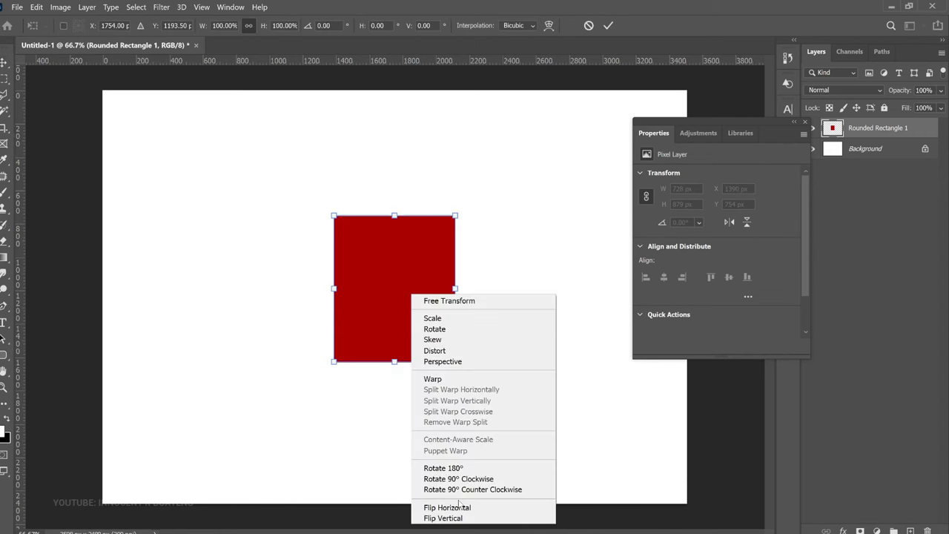
{"action": "left_click", "coordinate": [447, 507]}
{"action": "right_click", "coordinate": [382, 315]}
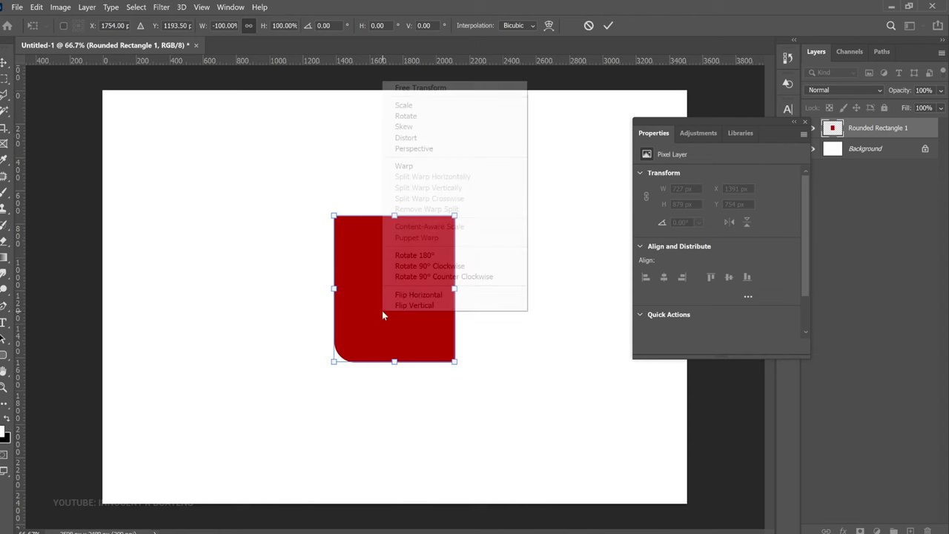
{"action": "left_click", "coordinate": [421, 294]}
{"action": "key", "text": "Return"}
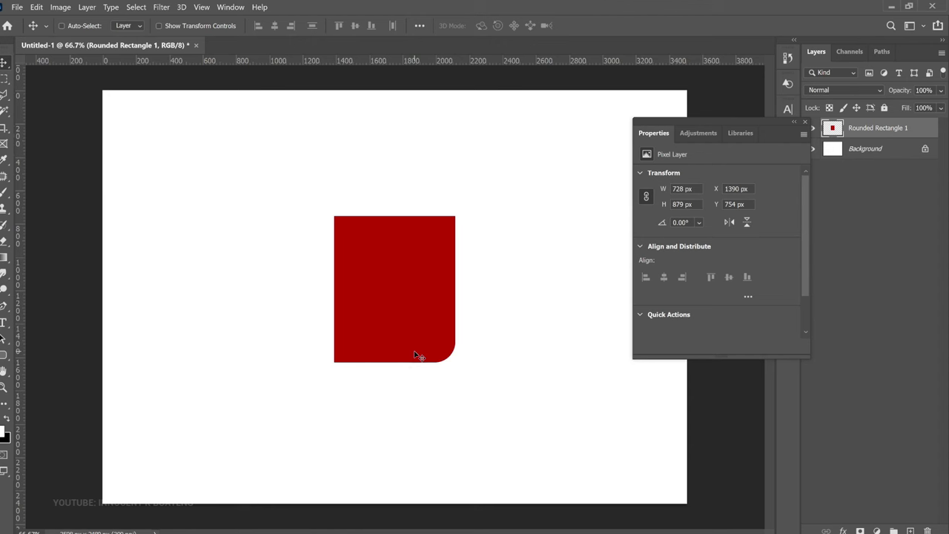
- Rotate the red shape 90° counter clockwise and flip it both vertically and horizontally
{"action": "key", "text": "ctrl+t"}
{"action": "right_click", "coordinate": [403, 281]}
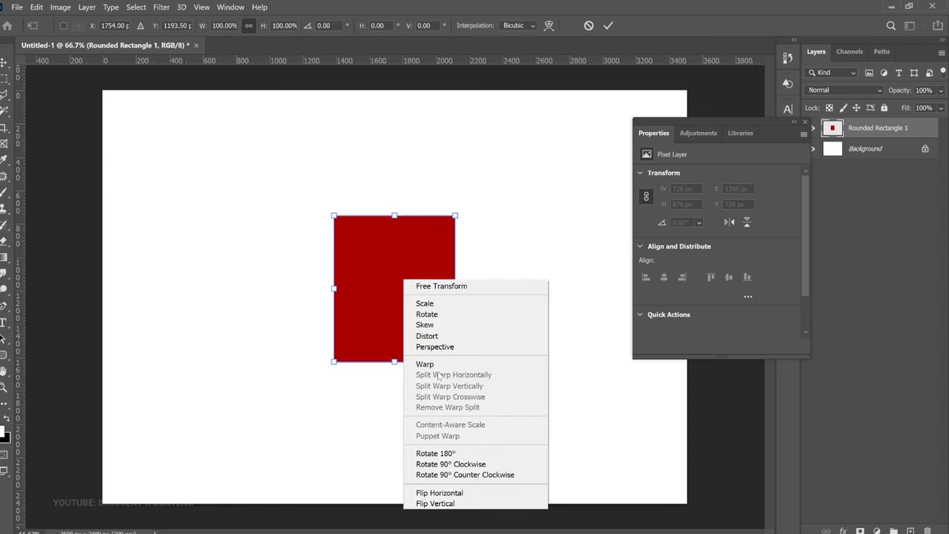
{"action": "left_click", "coordinate": [494, 474]}
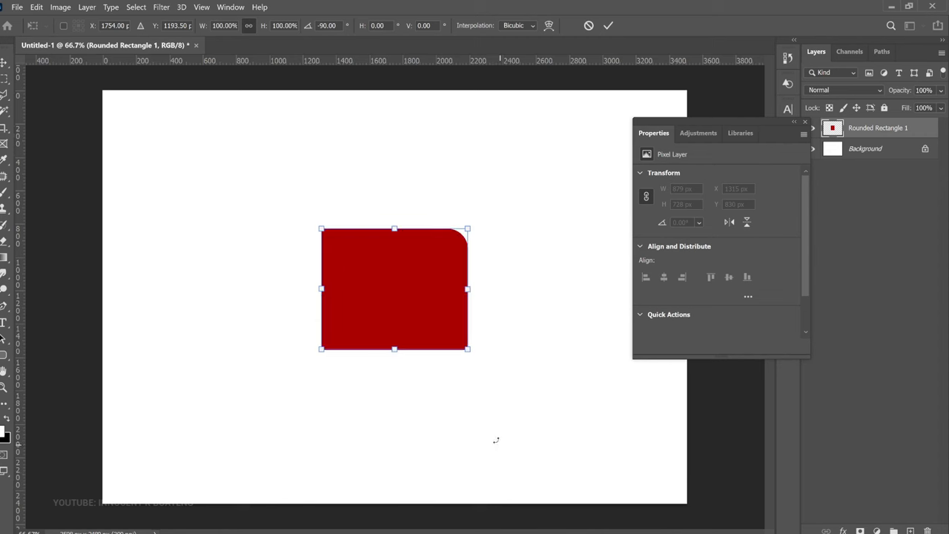
{"action": "right_click", "coordinate": [402, 282]}
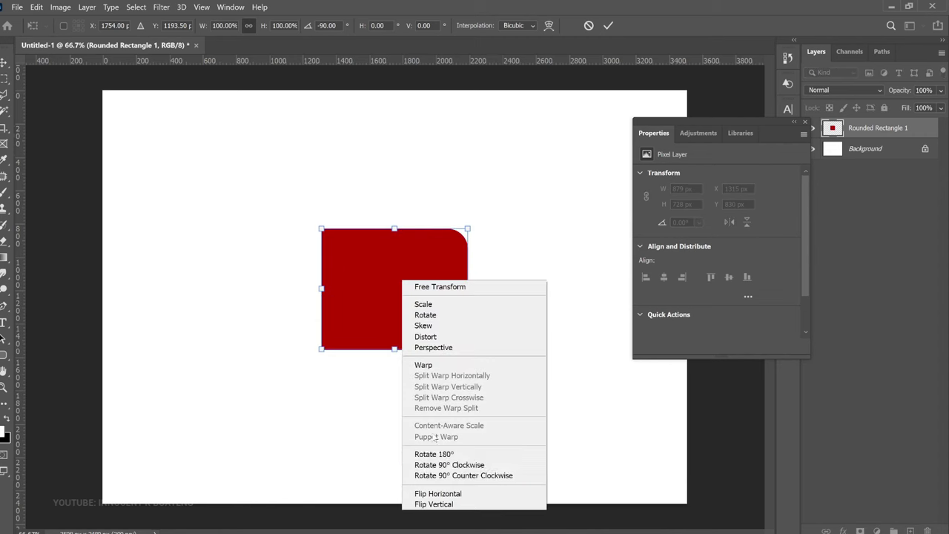
{"action": "left_click", "coordinate": [441, 502]}
{"action": "right_click", "coordinate": [431, 331]}
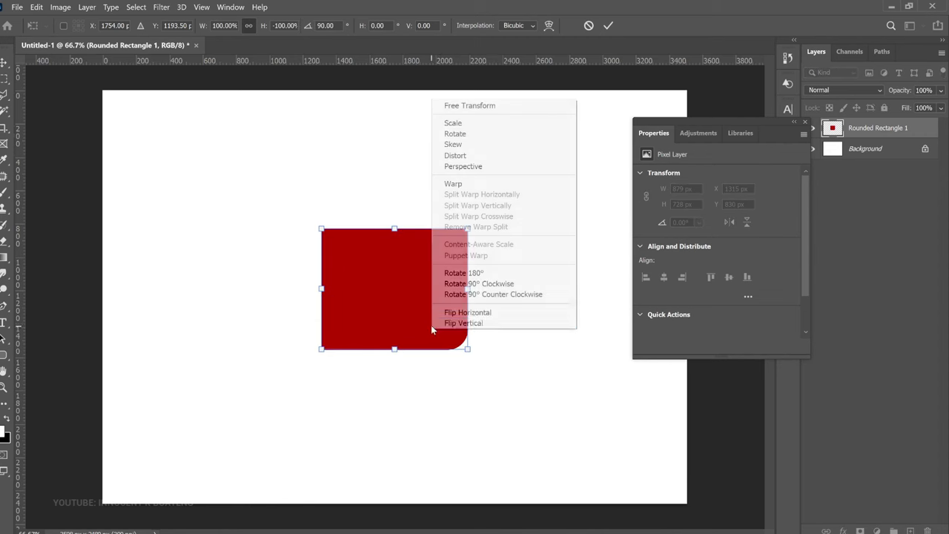
{"action": "left_click", "coordinate": [488, 309]}
- Stretch the rotated shape horizontally to about 1587 px wide and move it to the horizontal middle of the canvas
{"action": "left_click_drag", "start_coordinate": [465, 290], "coordinate": [585, 267]}
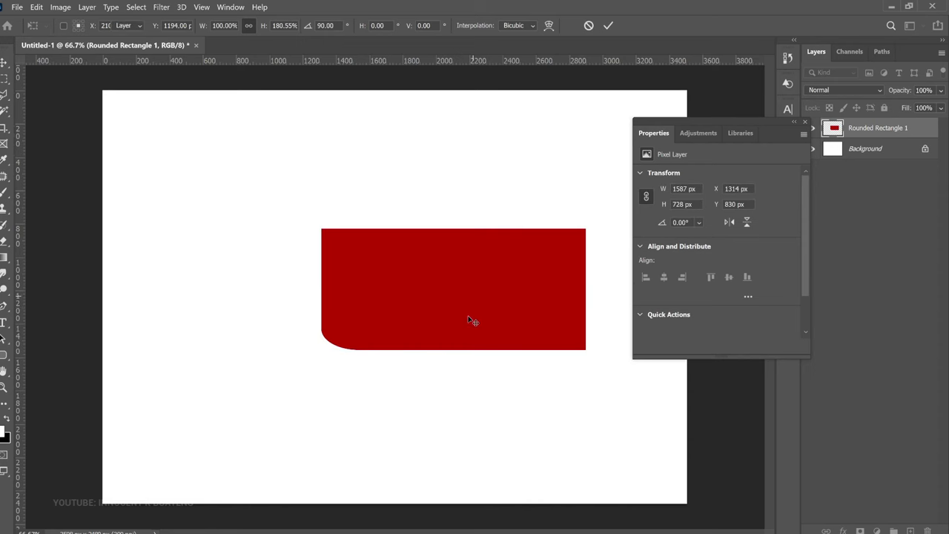
{"action": "key", "text": "Return"}
{"action": "left_click_drag", "start_coordinate": [471, 307], "coordinate": [415, 311]}
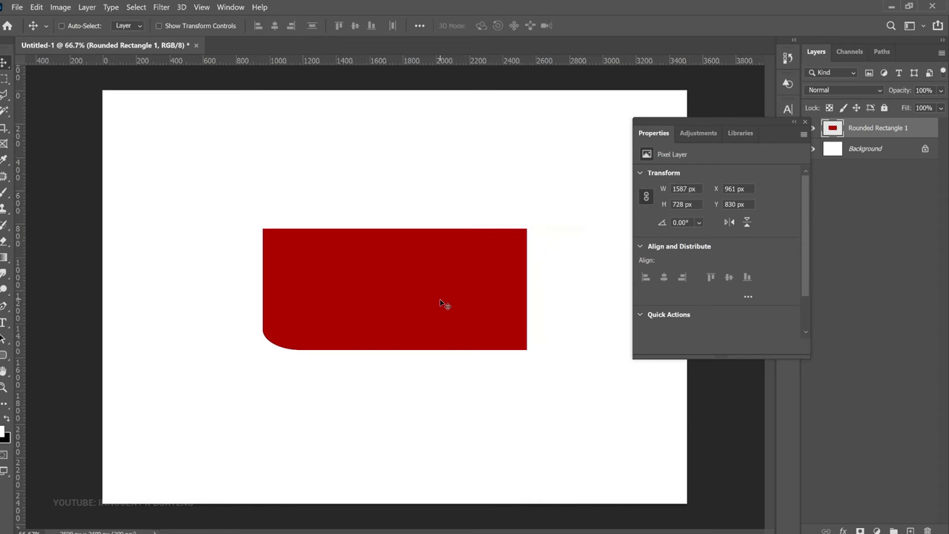
- Try a linear Gradient Overlay with the dark-red-to-orange preset on the stretched shape and cancel the layer style
{"action": "right_click", "coordinate": [860, 143]}
{"action": "left_click", "coordinate": [758, 31]}
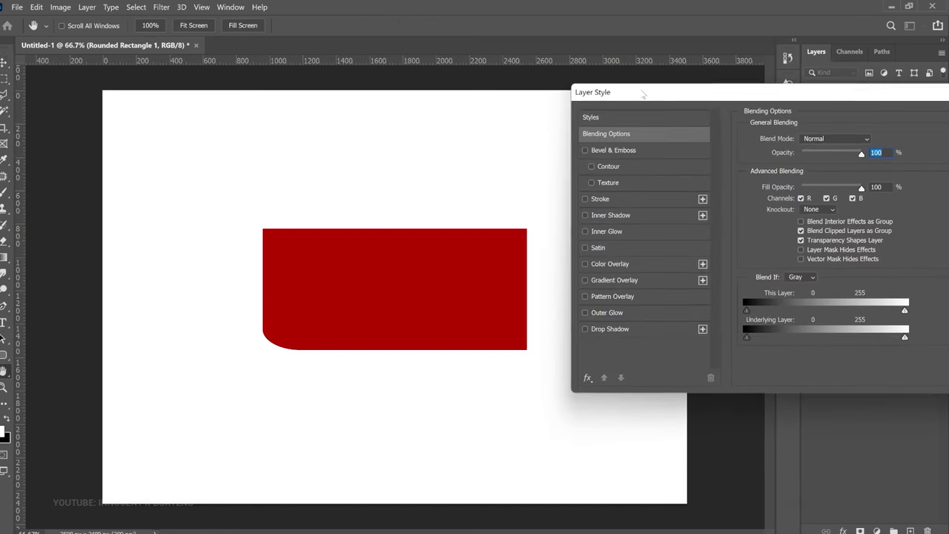
{"action": "left_click", "coordinate": [621, 279]}
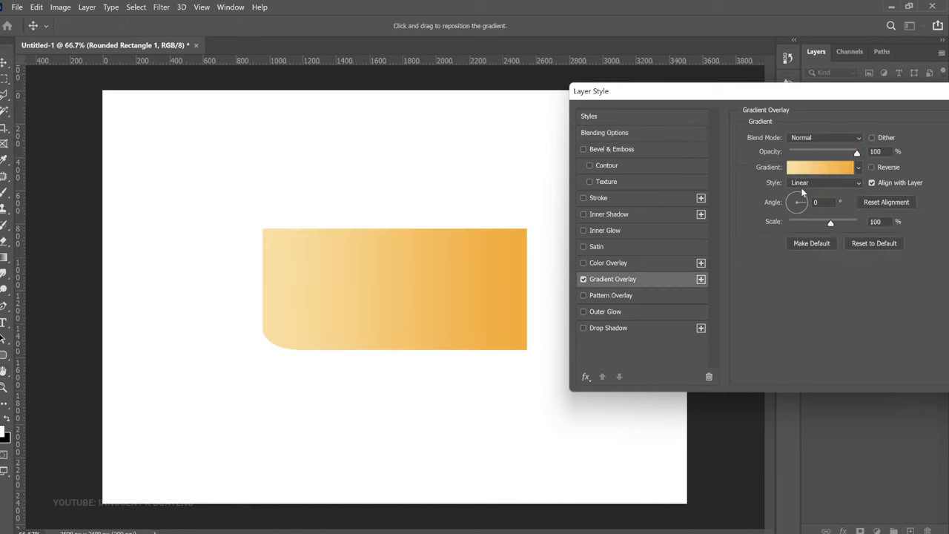
{"action": "left_click", "coordinate": [811, 167]}
{"action": "left_click_drag", "start_coordinate": [868, 104], "coordinate": [870, 159]}
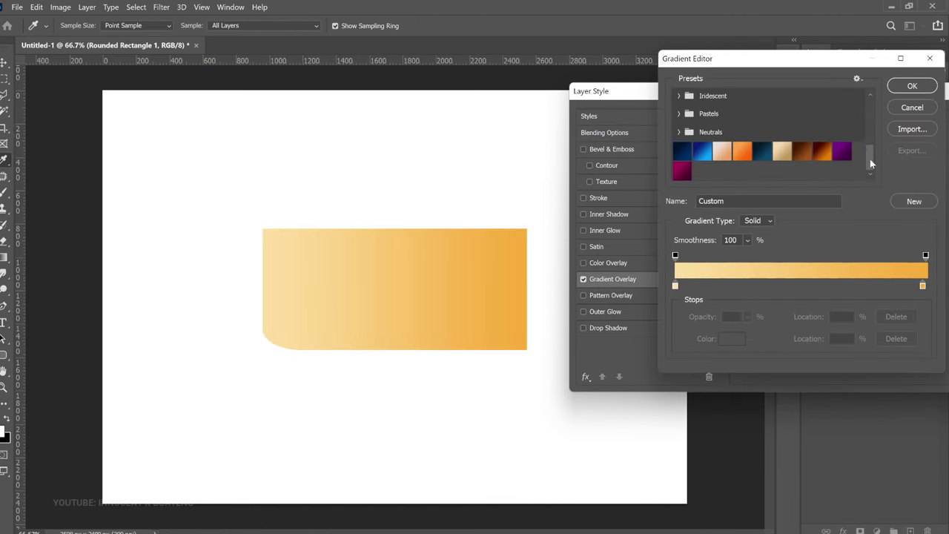
{"action": "left_click", "coordinate": [821, 153]}
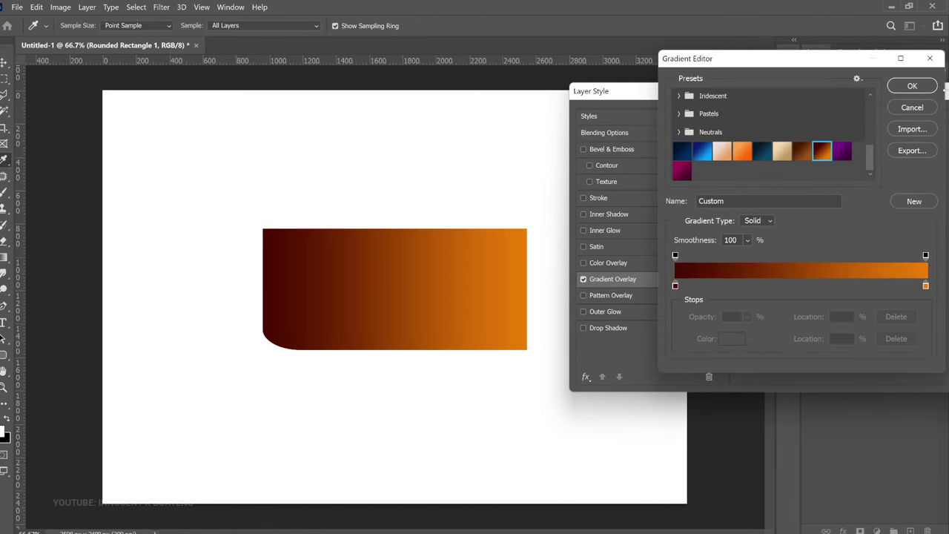
{"action": "left_click", "coordinate": [913, 86]}
{"action": "key", "text": "Escape"}
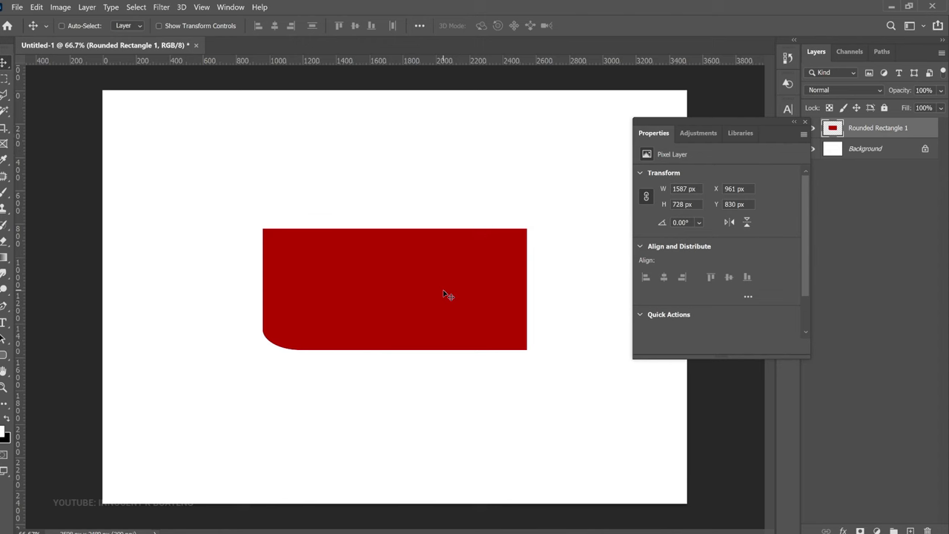
- Undo the last move of the stretched shape
{"action": "key", "text": "ctrl+z"}
{"action": "key", "text": "ctrl+z"}
{"action": "key", "text": "ctrl+z"}
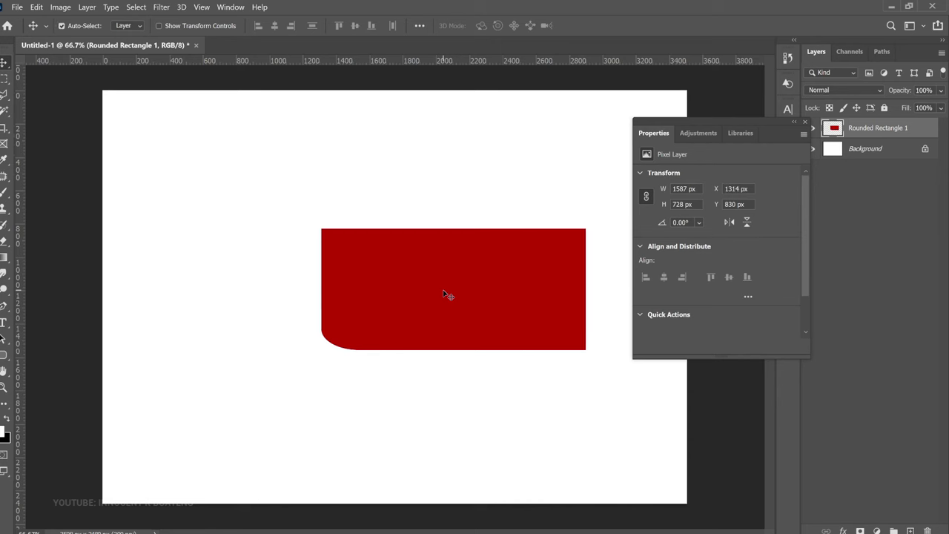